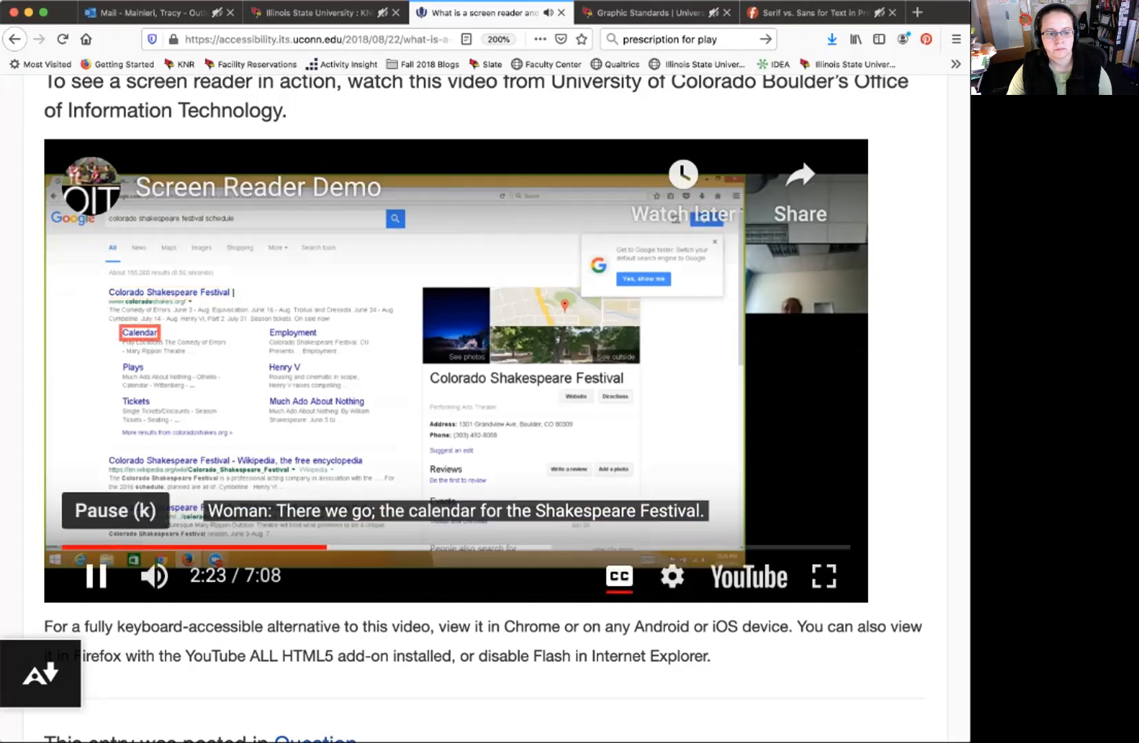
- Pause the Screen Reader Demo video and switch to the Document5 file in Word
click(95, 576)
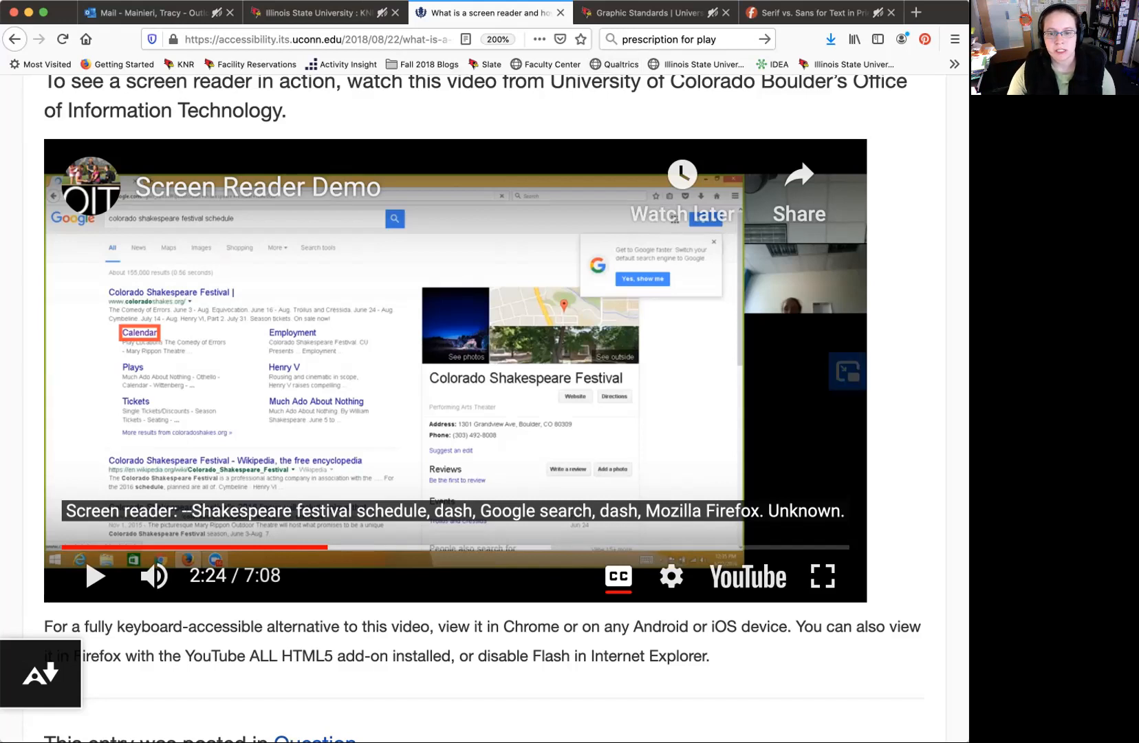
key(super+Tab)
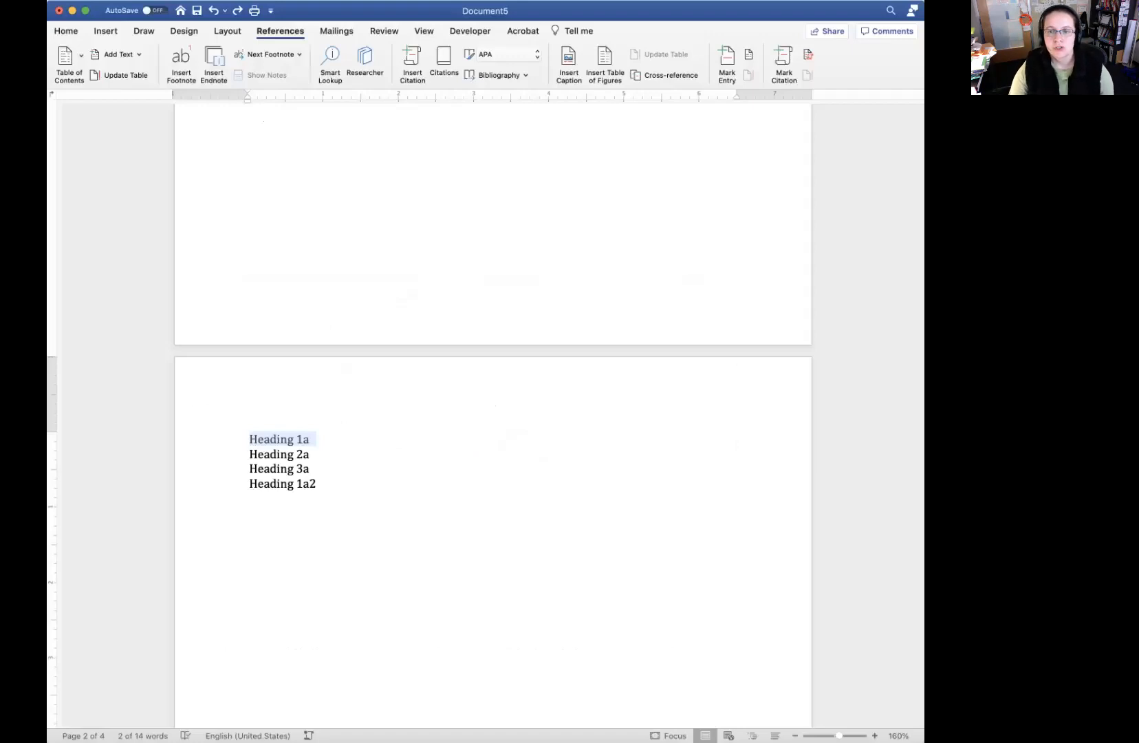
- Look through the unstyled heading lines on the document's pages, ending at the page with "Heading 1a"
scroll(492, 413, down, 5)
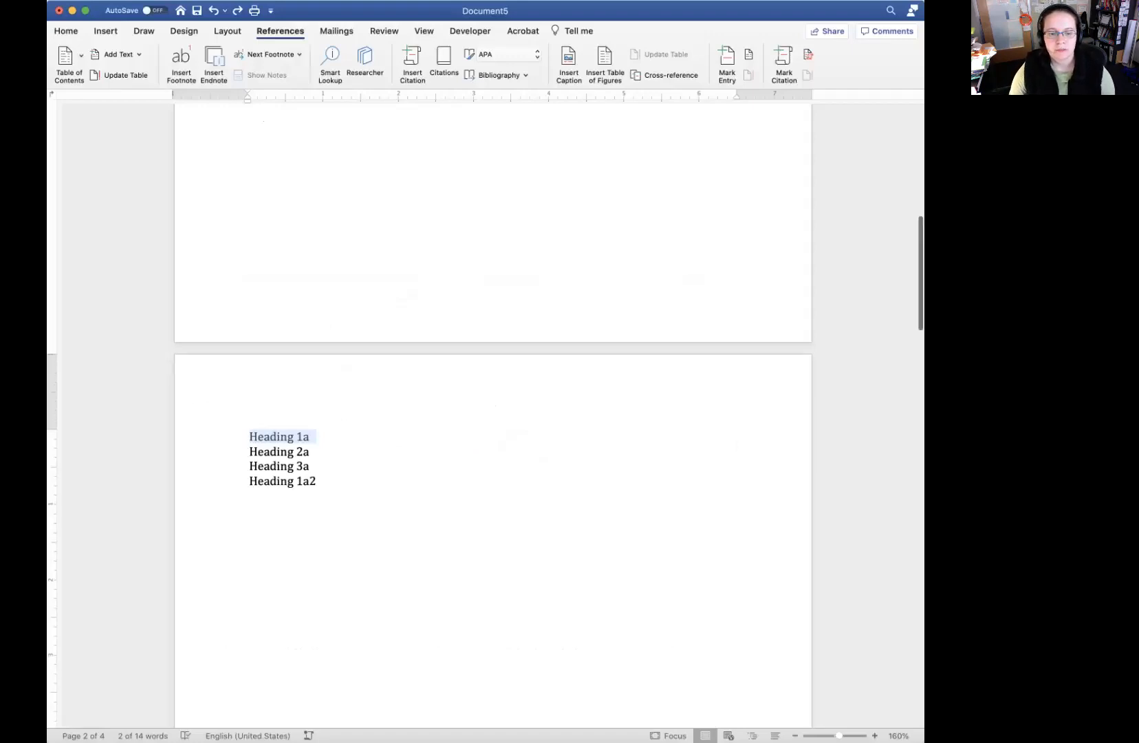
scroll(493, 413, down, 20)
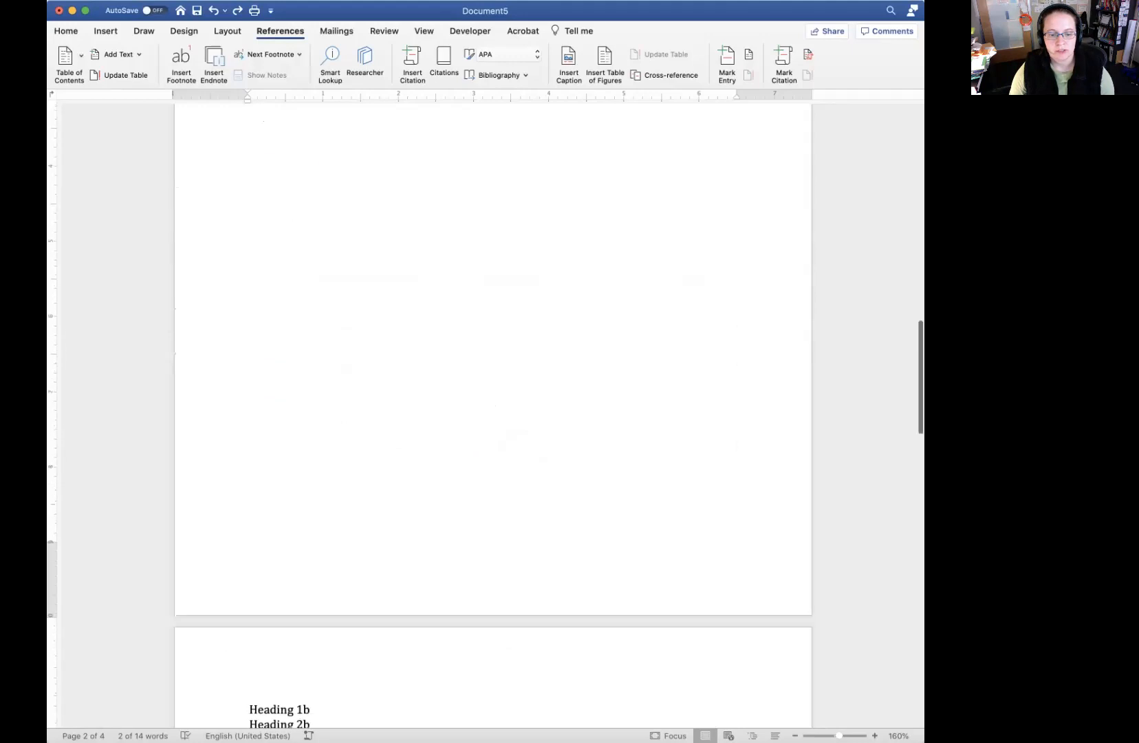
scroll(492, 413, down, 3)
scroll(493, 413, up, 20)
scroll(492, 412, up, 13)
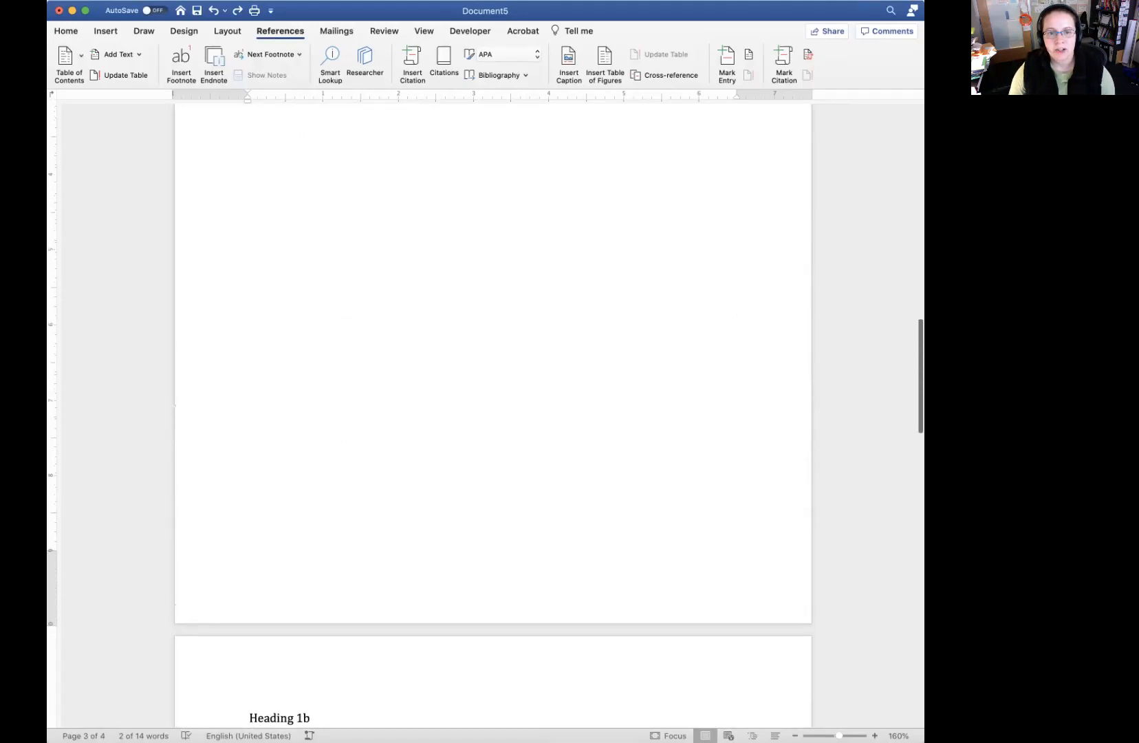
scroll(493, 413, up, 2)
scroll(492, 413, down, 1)
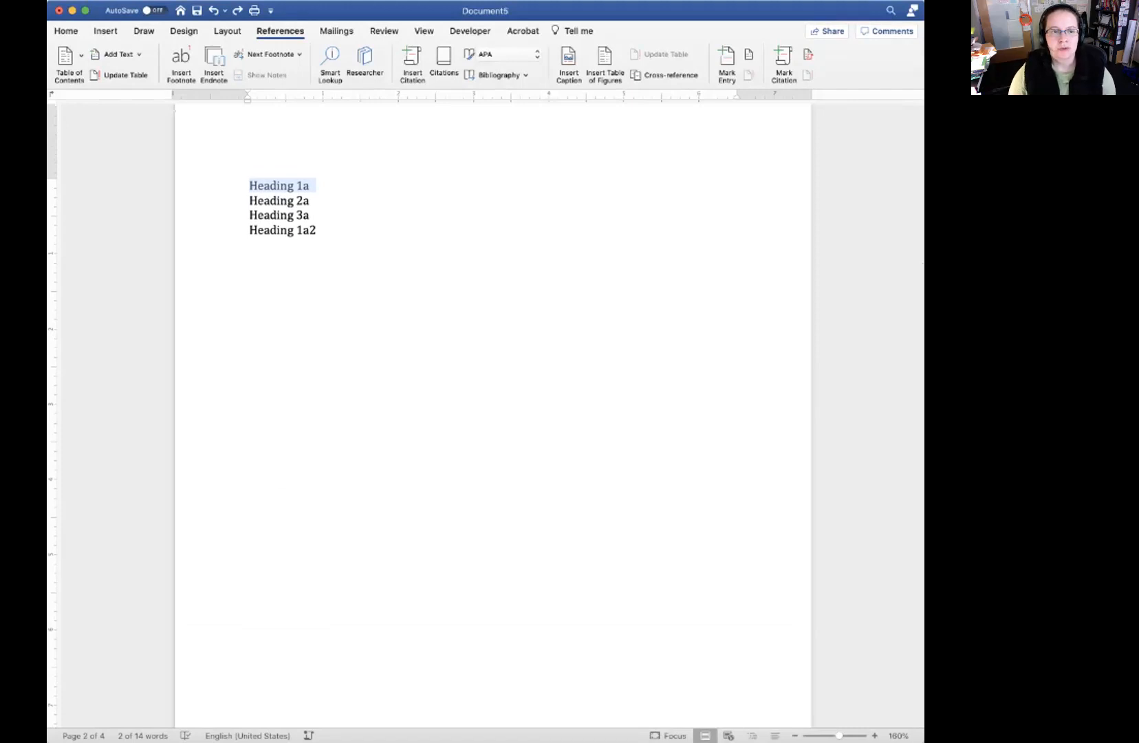
- Show the full list of styles and apply the Heading 1 style to the "Heading 1a" line
click(67, 31)
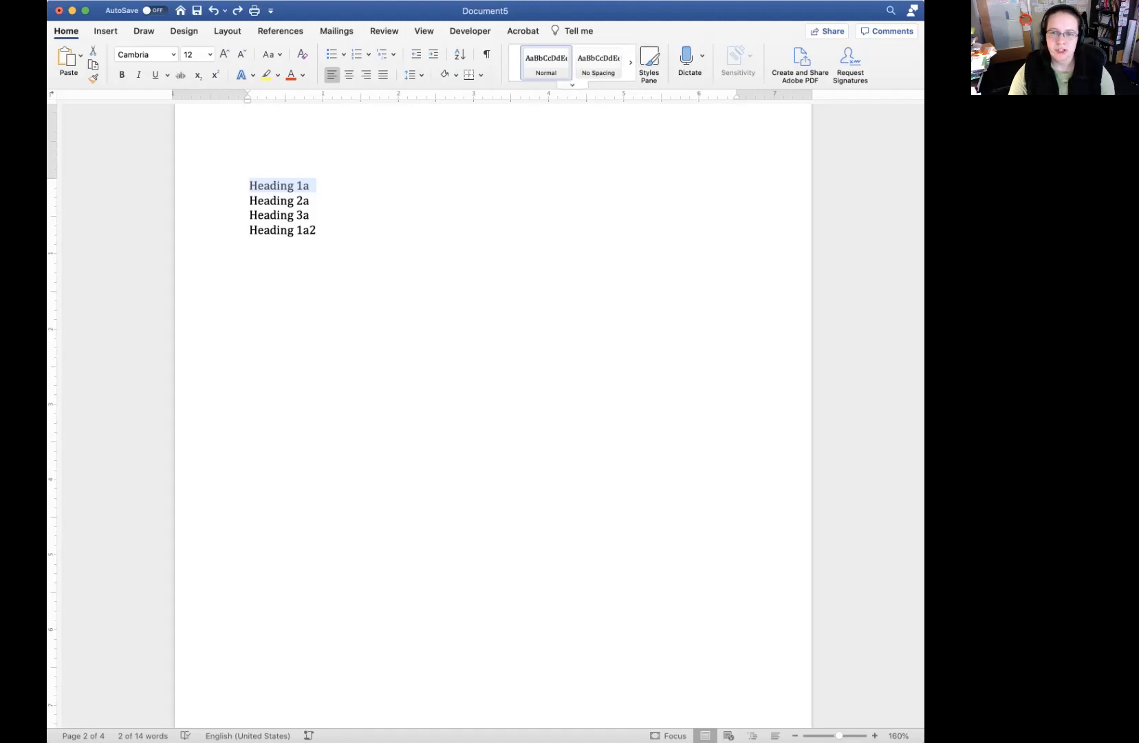
click(649, 62)
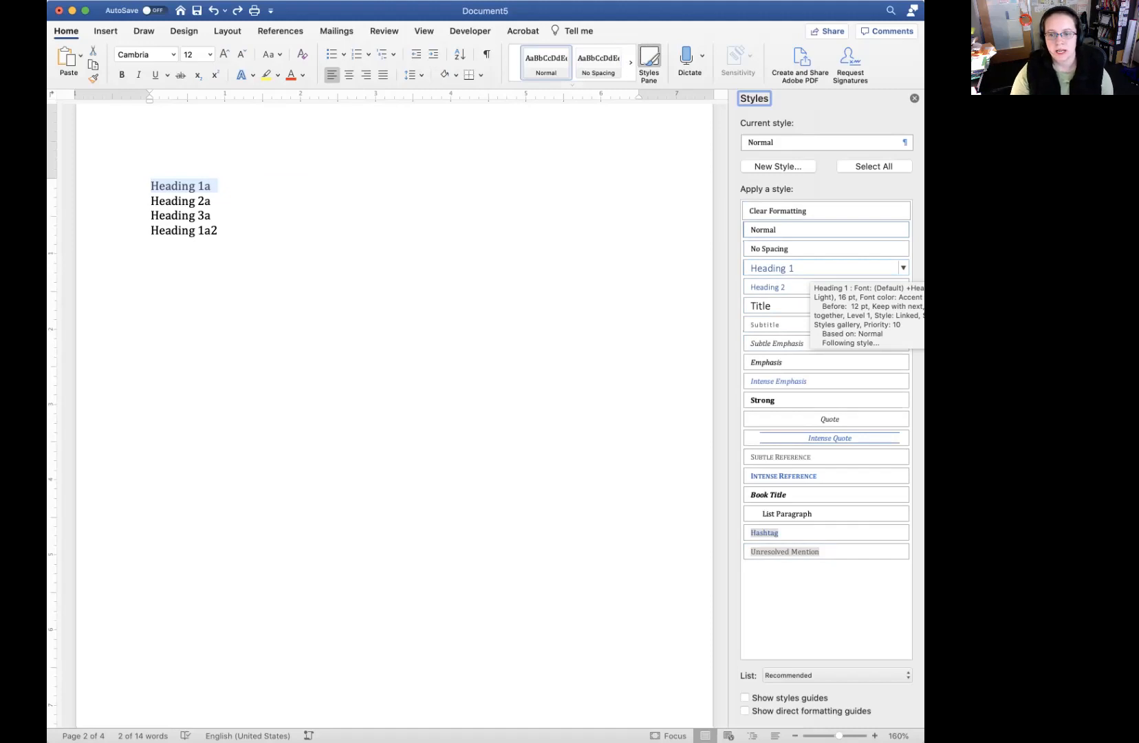
click(135, 216)
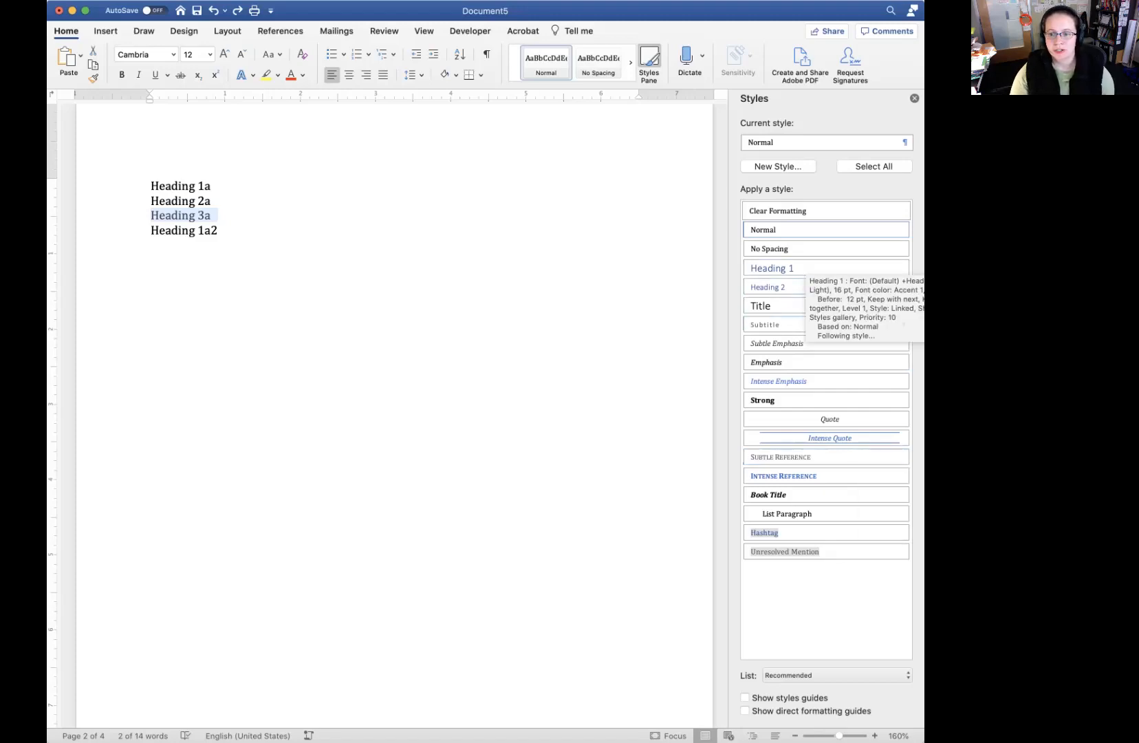
click(139, 186)
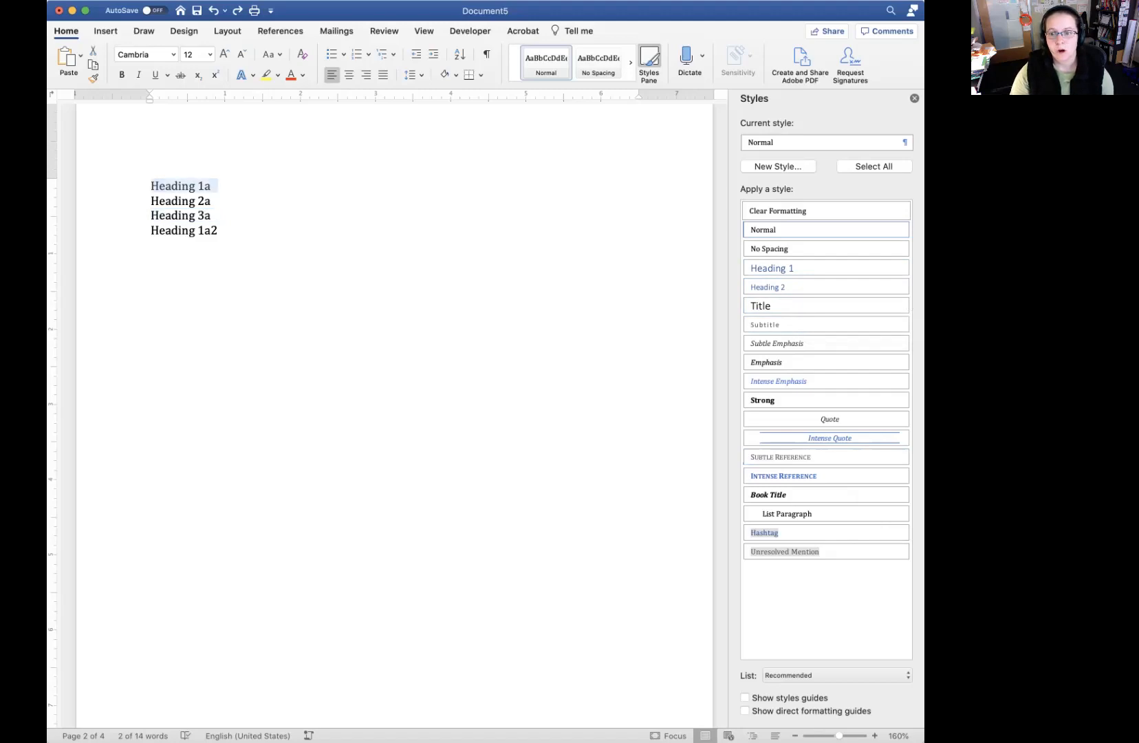
click(791, 267)
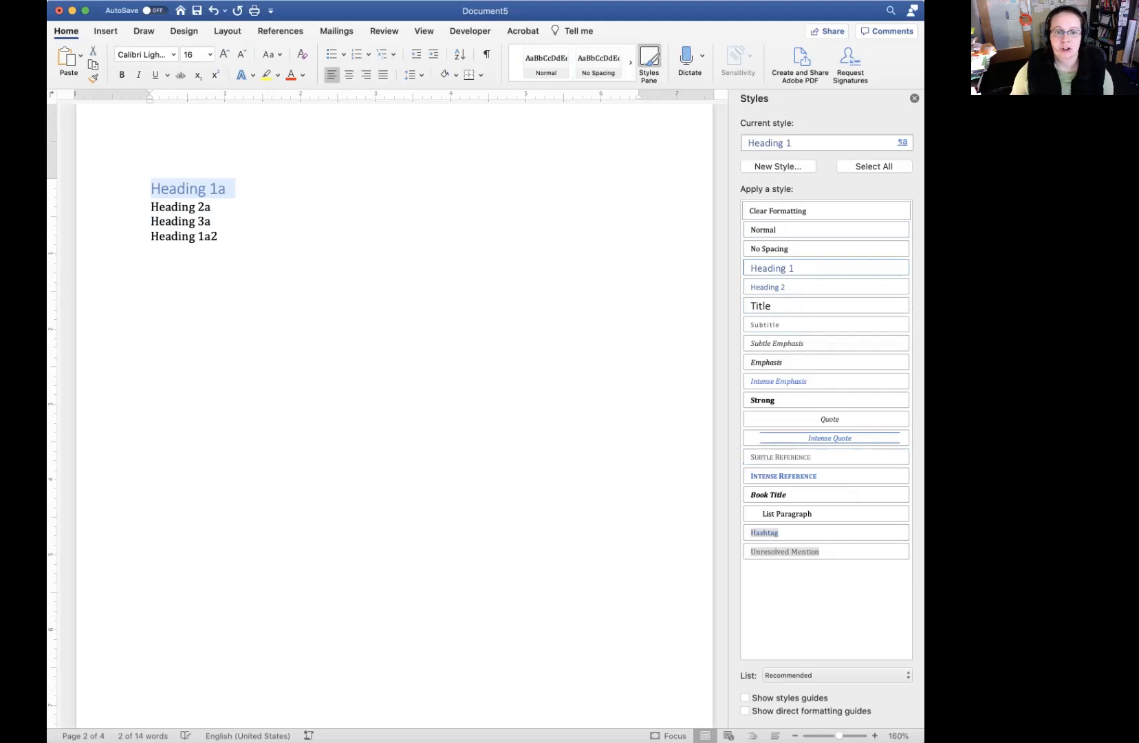
- Apply the Heading 2 style to the "Heading 2a" line and the Heading 3 style to the "Heading 3a" line
click(129, 207)
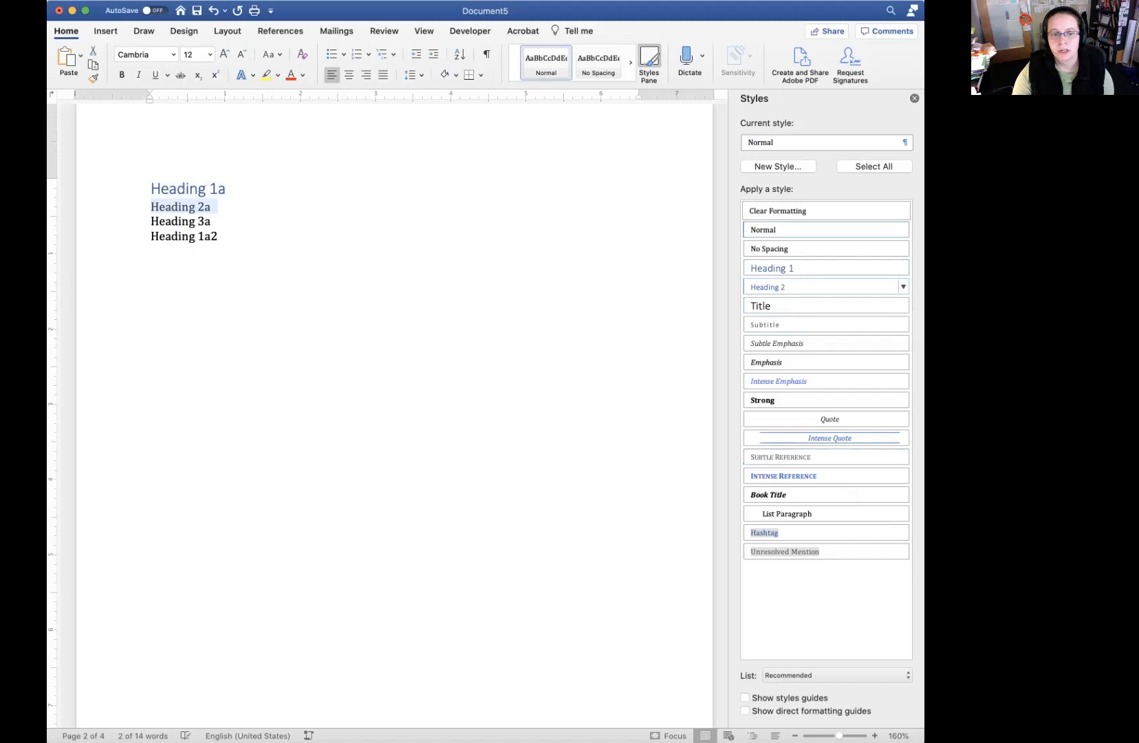
click(767, 287)
click(129, 225)
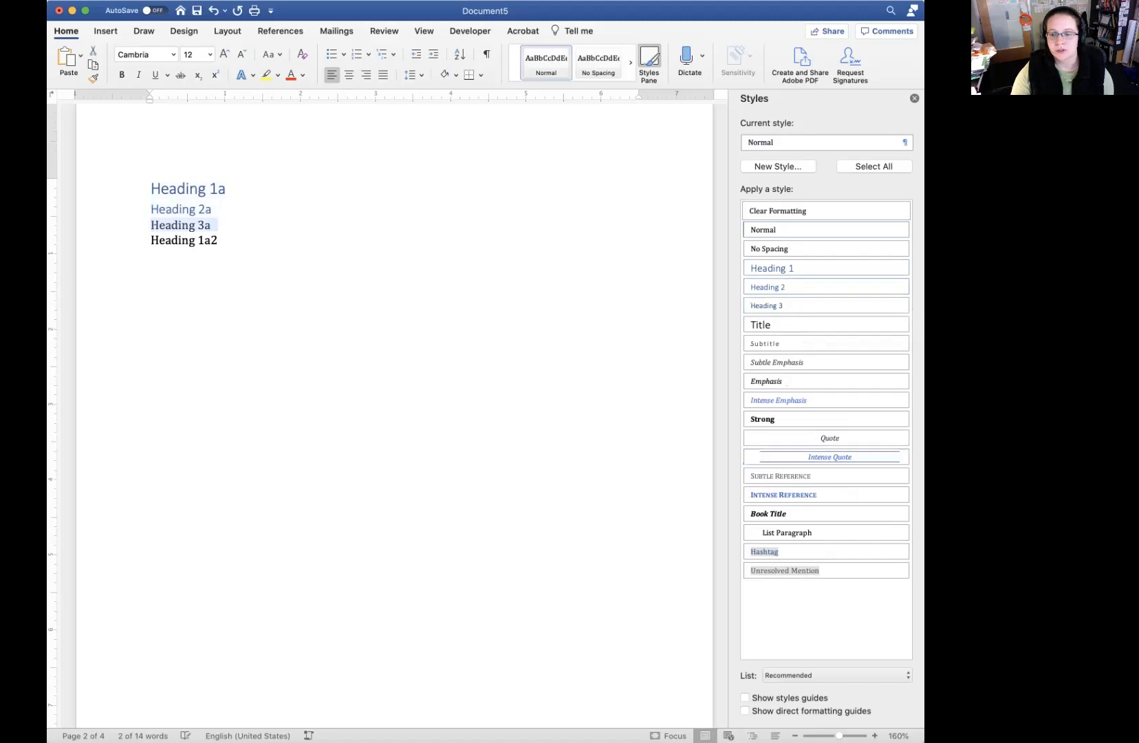
click(767, 305)
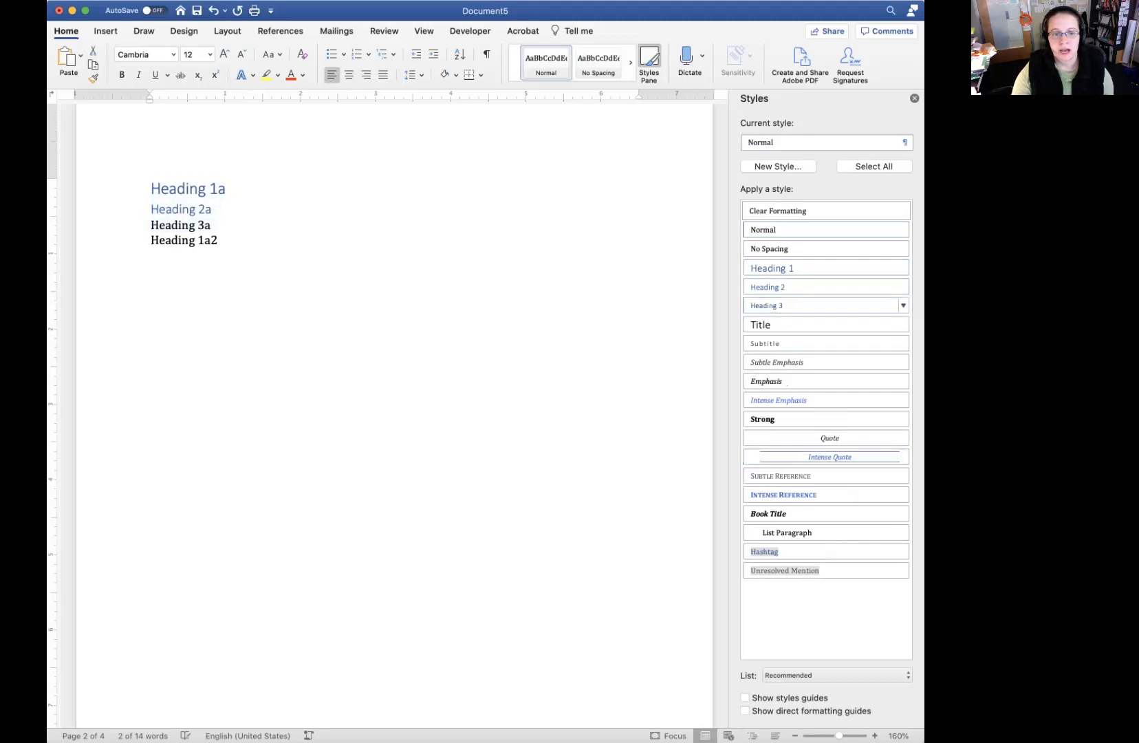
- Apply the Heading 1 style to the "Heading 1a2" line and to "Heading 1b" on the following page
click(129, 242)
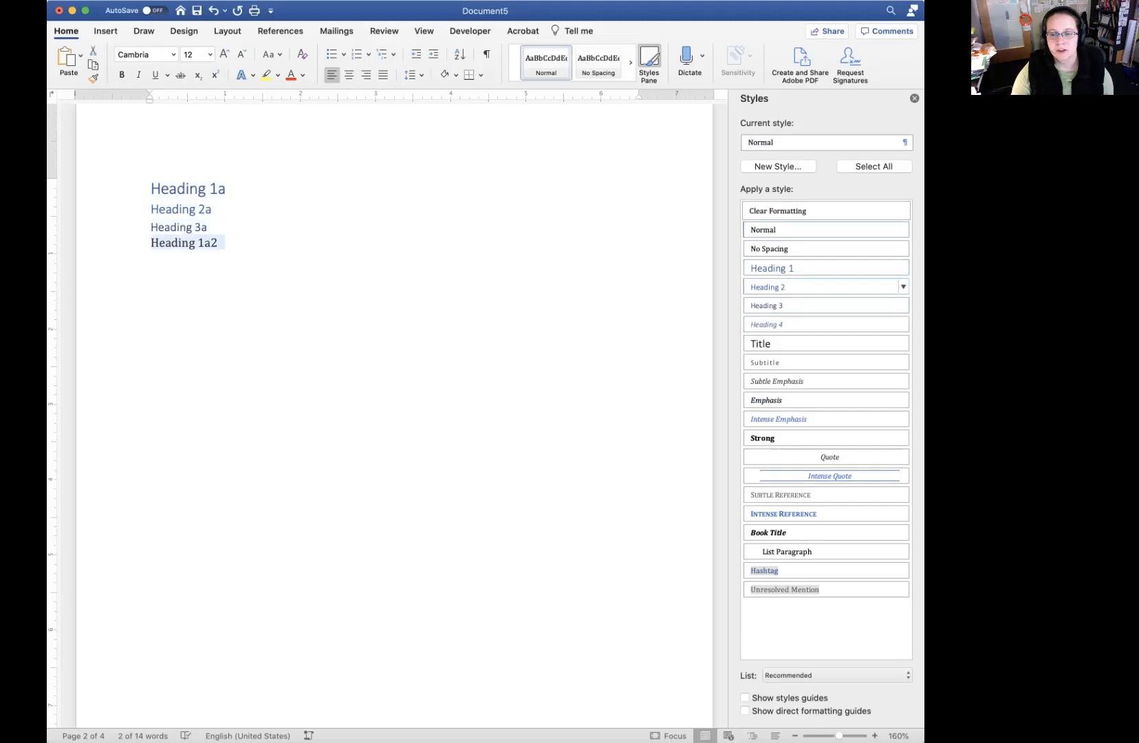
click(770, 268)
scroll(395, 412, down, 15)
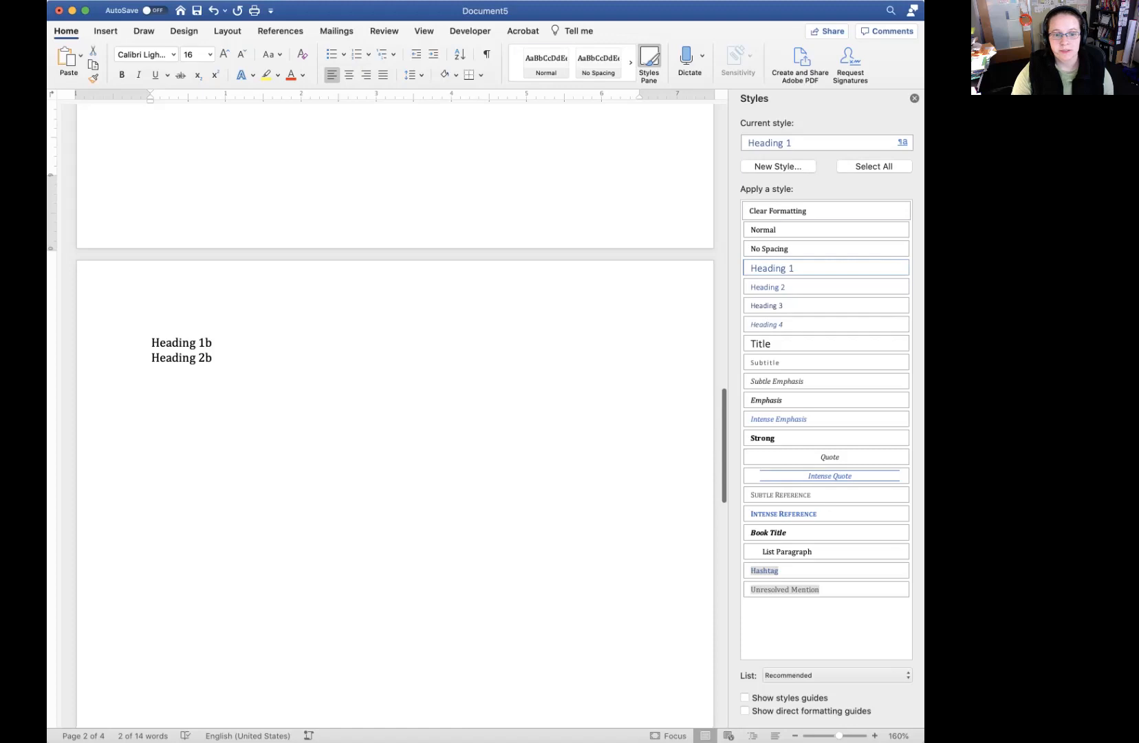
click(130, 343)
click(771, 268)
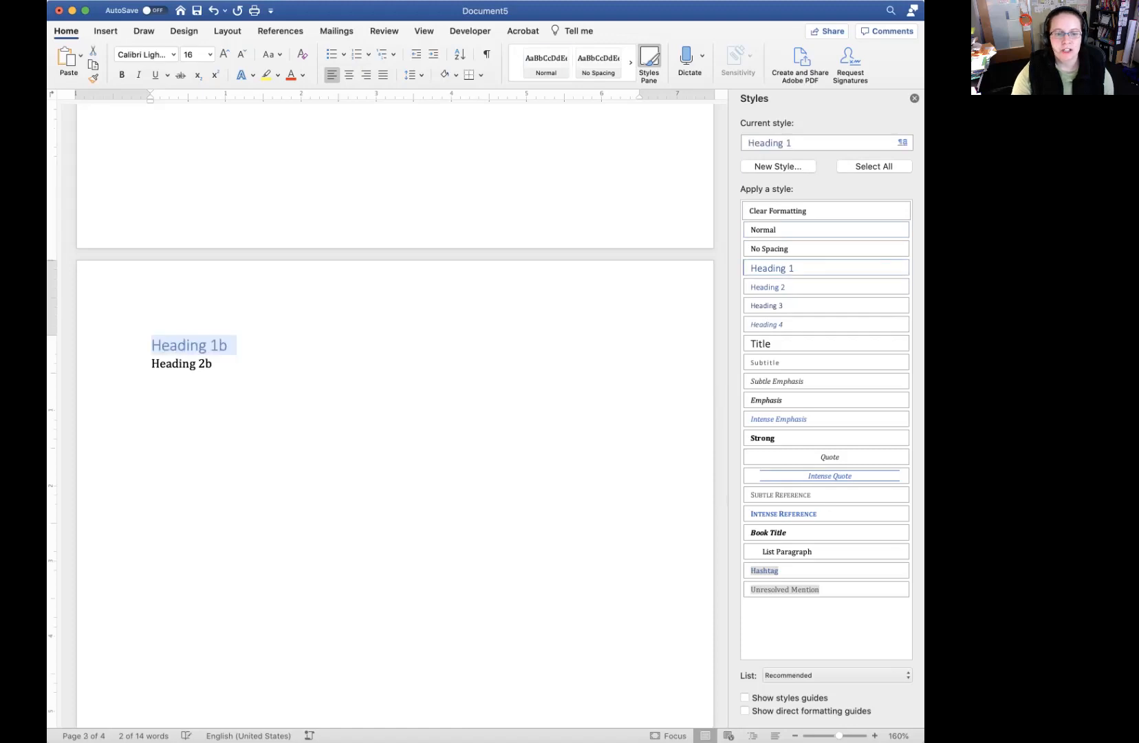
- Apply the Heading 2 style to the "Heading 2b" line and to "Heading 2b2" on the last page
click(129, 363)
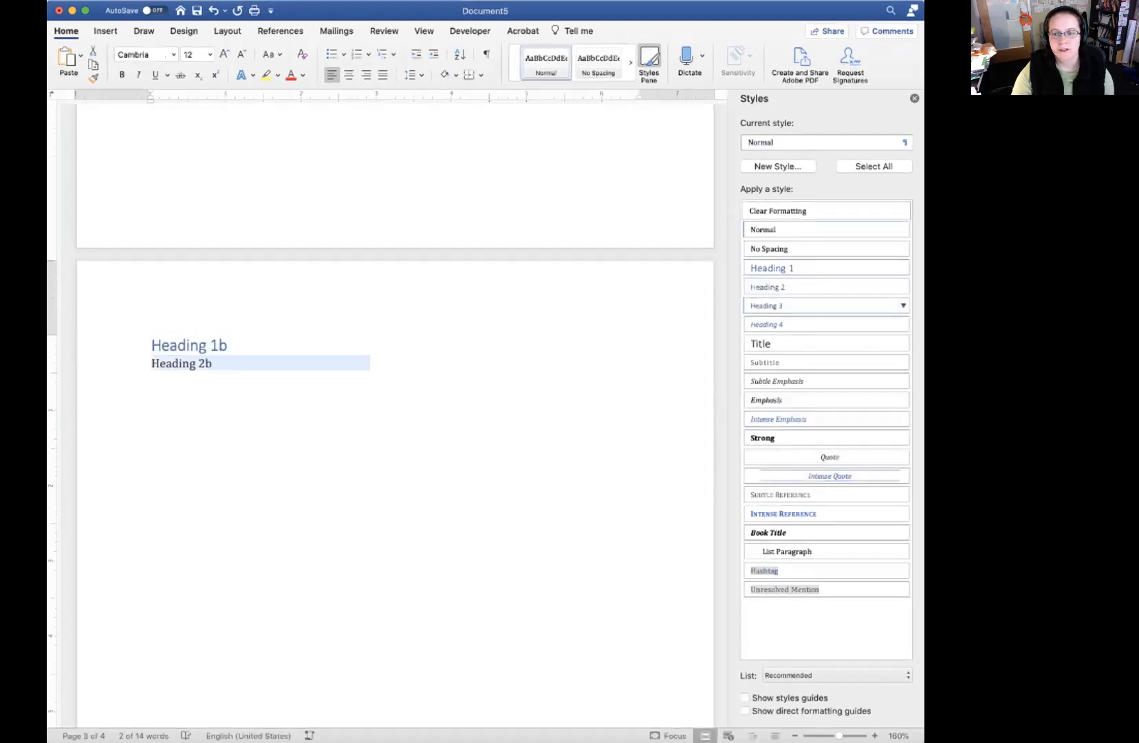
click(791, 287)
scroll(395, 413, down, 10)
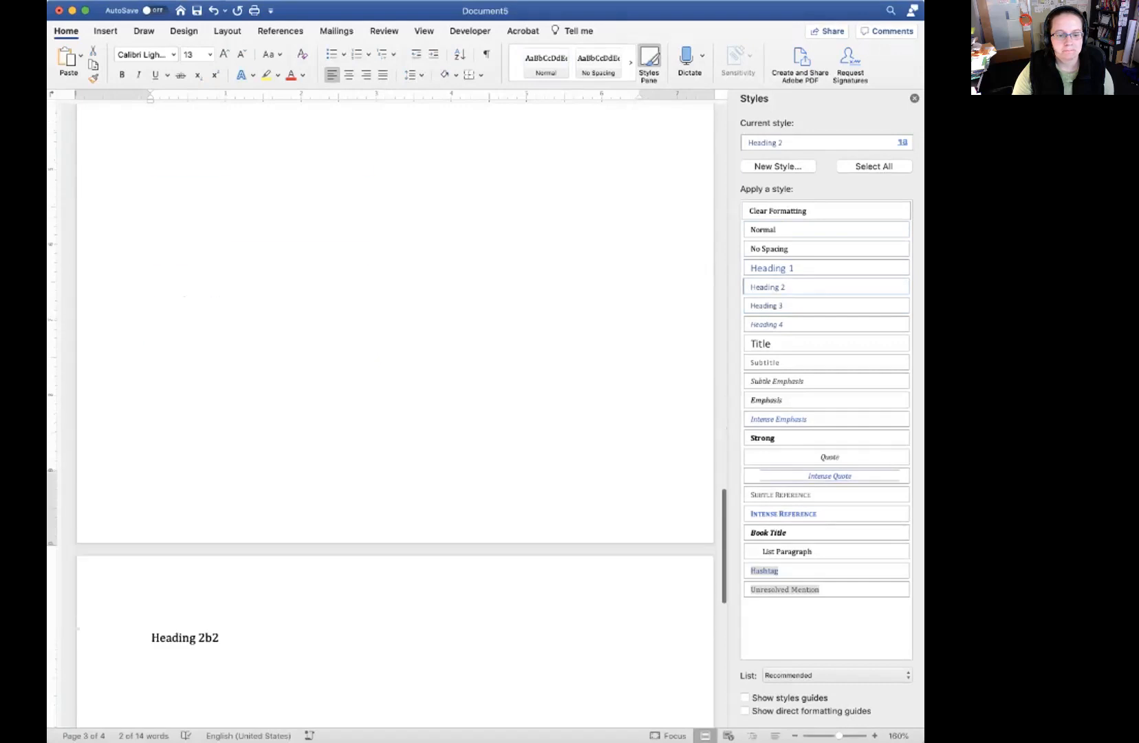
click(129, 435)
click(791, 287)
- Review the styled headings on page 2 and the blank page before them
scroll(396, 412, up, 10)
scroll(395, 413, up, 10)
scroll(395, 413, down, 2)
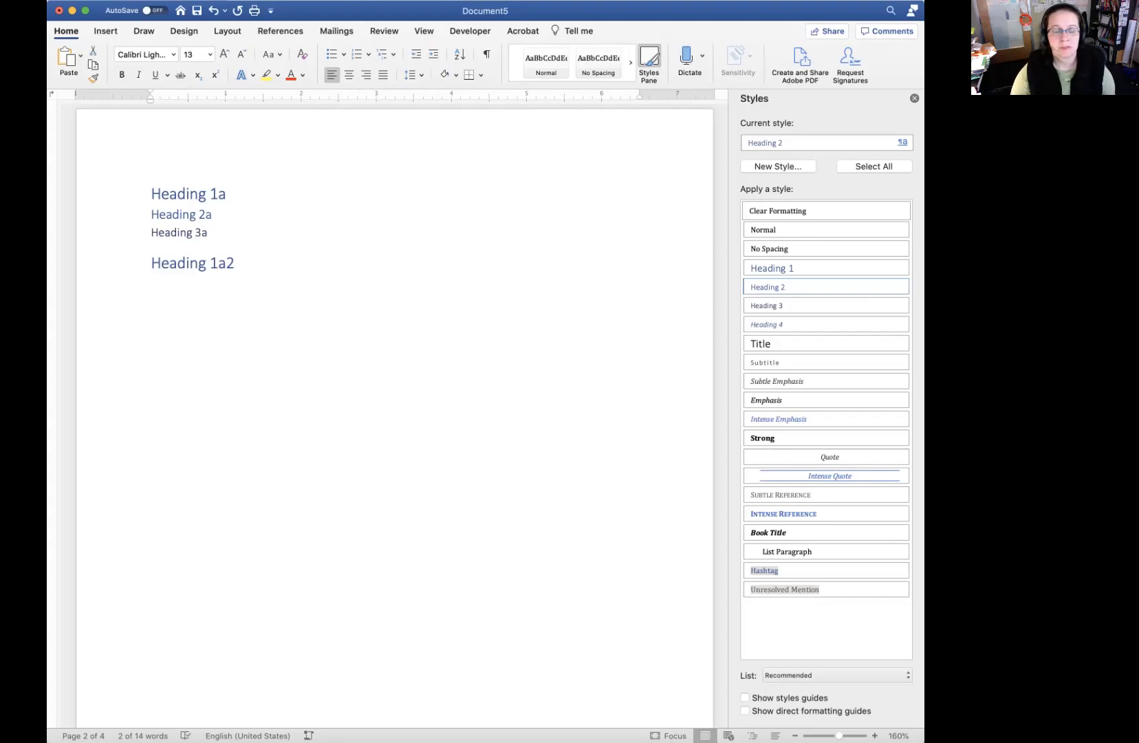
scroll(394, 412, up, 1)
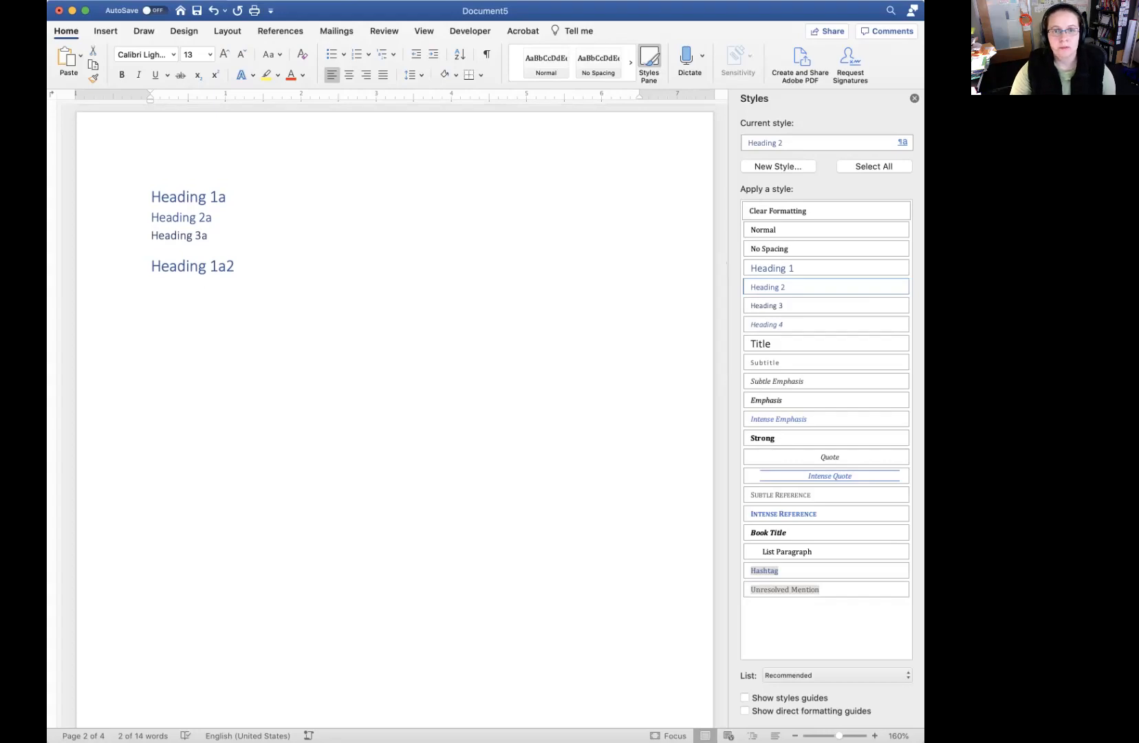
scroll(394, 412, up, 3)
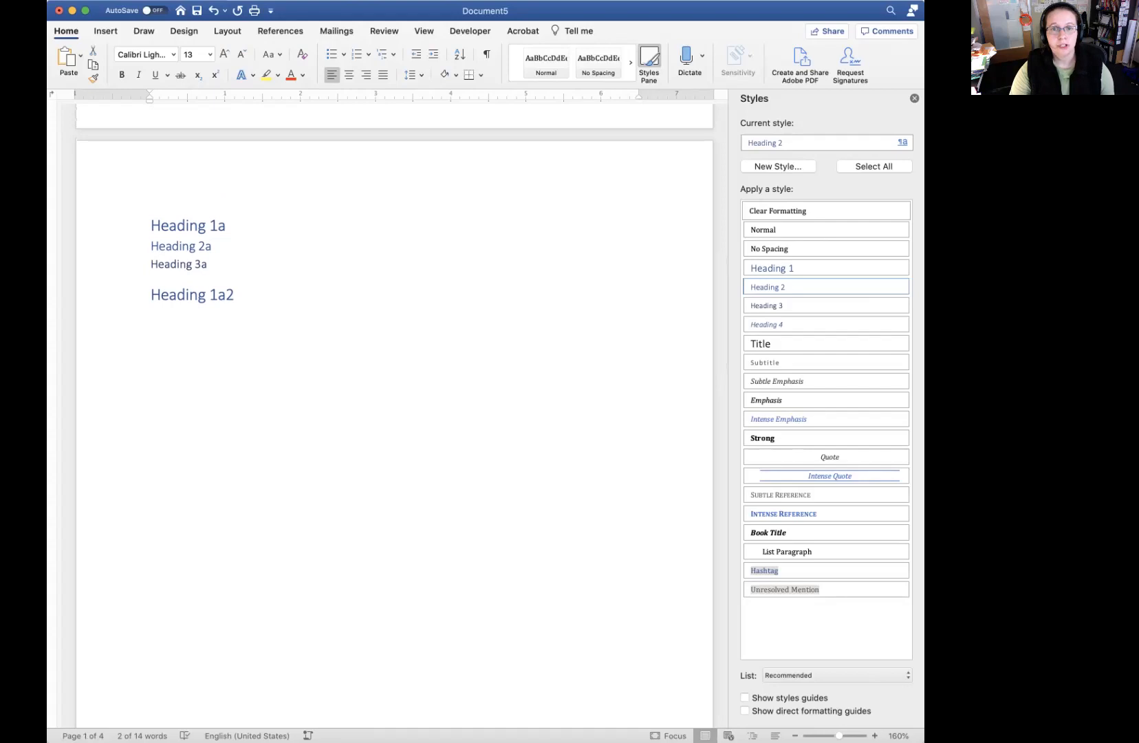
scroll(394, 413, up, 10)
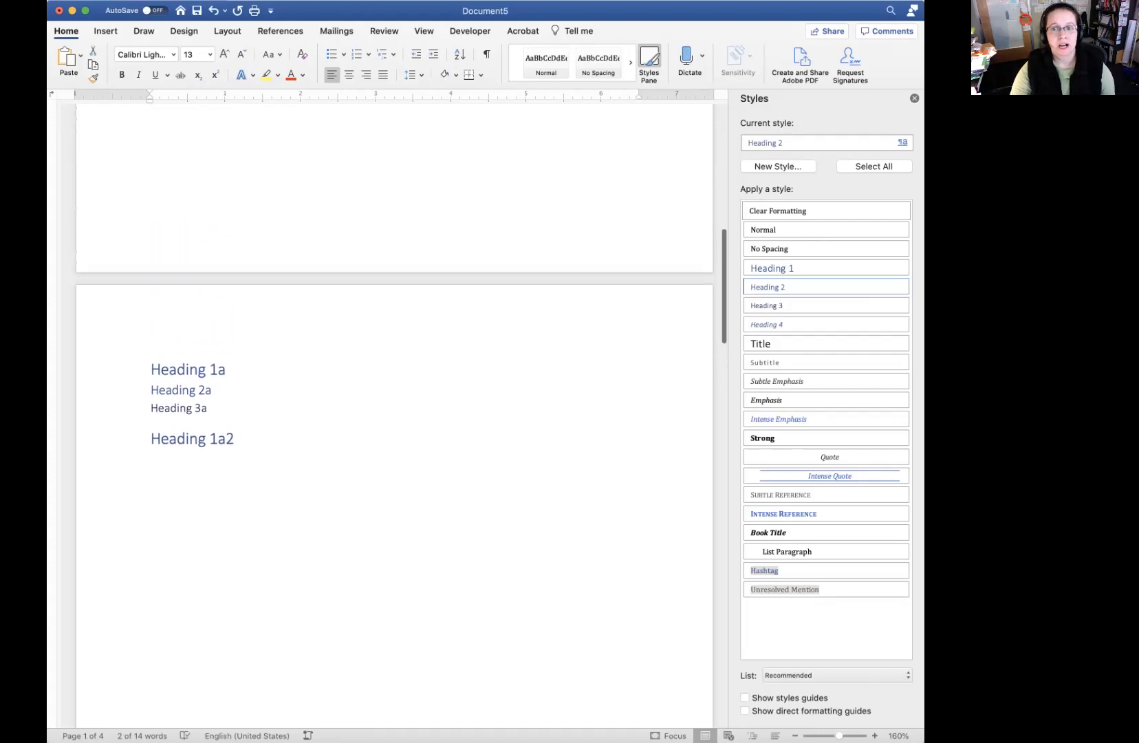
scroll(394, 413, down, 1)
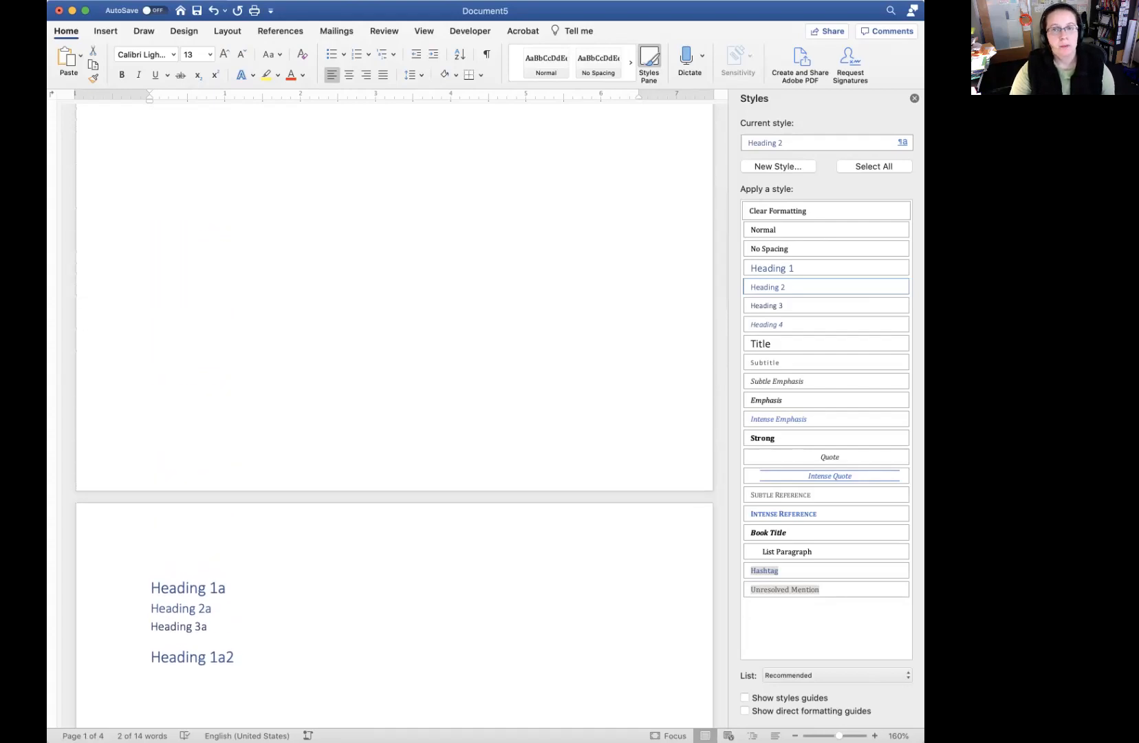
scroll(395, 413, down, 9)
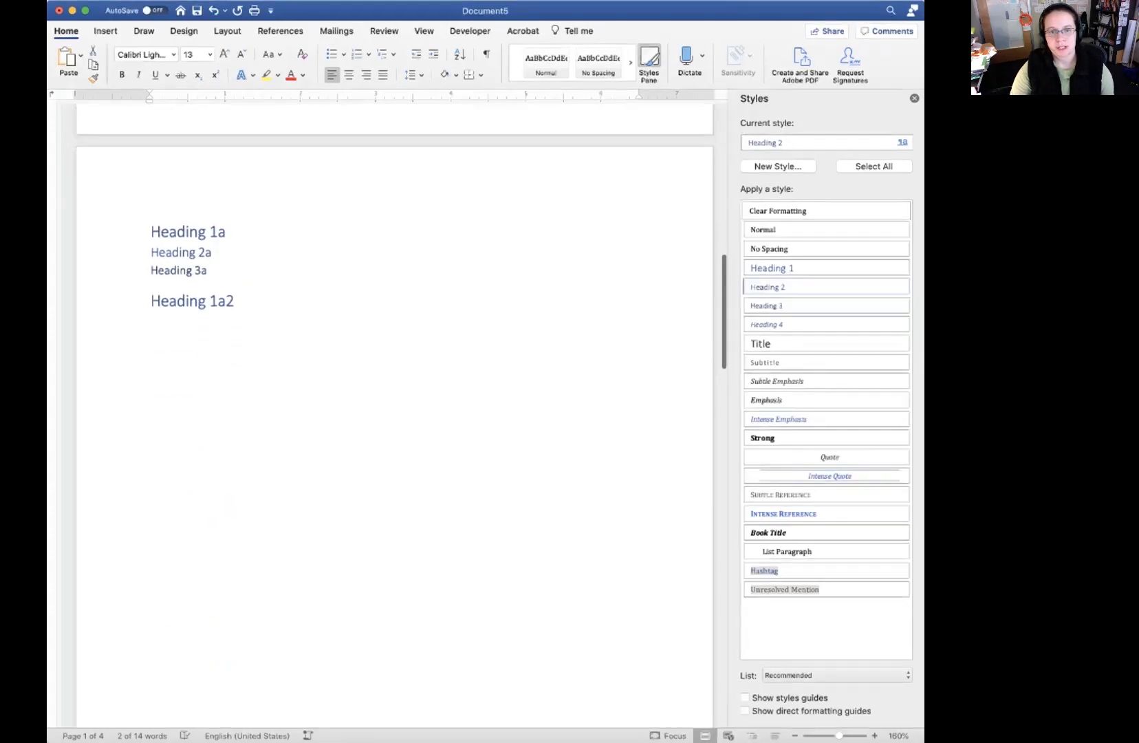
- Start a custom table of contents at the top of the blank first page and set it to show 3 levels
scroll(394, 413, up, 11)
scroll(394, 413, up, 20)
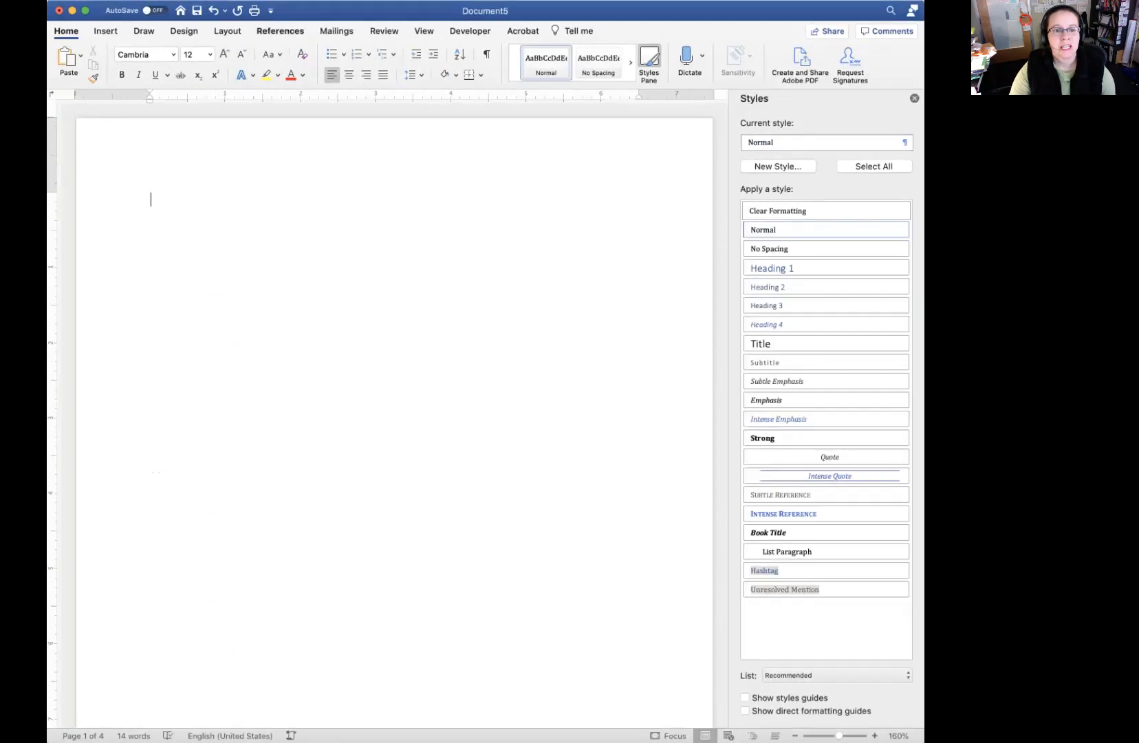
click(280, 31)
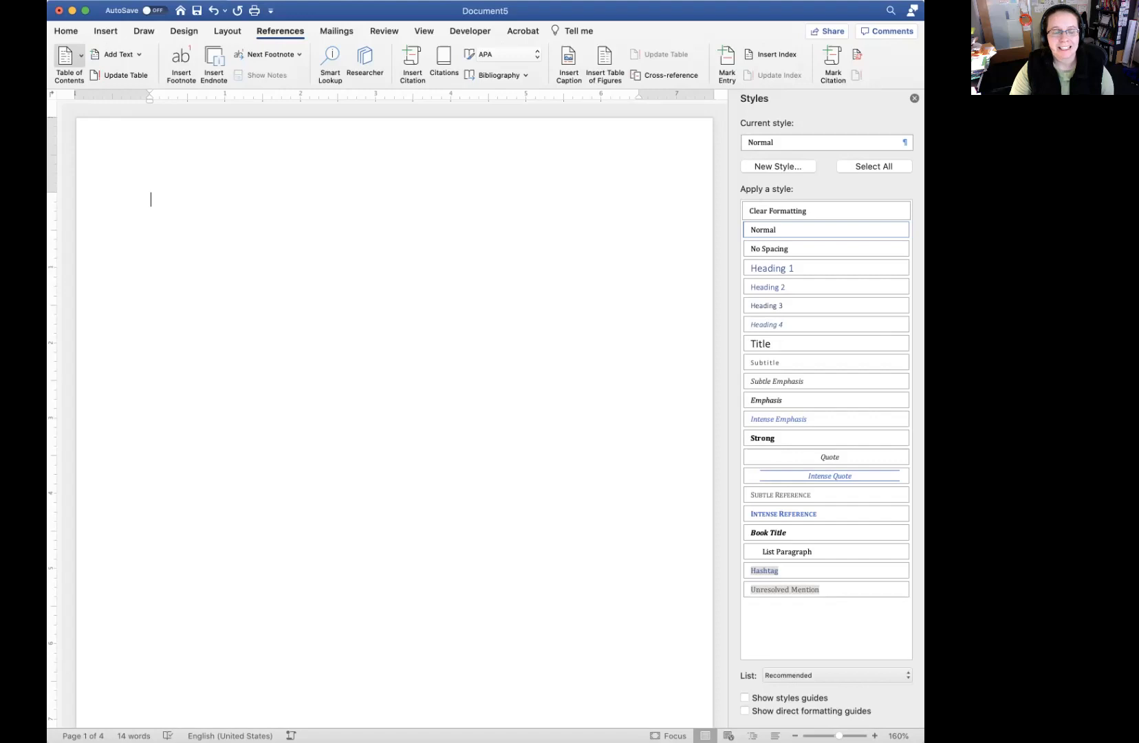
click(66, 58)
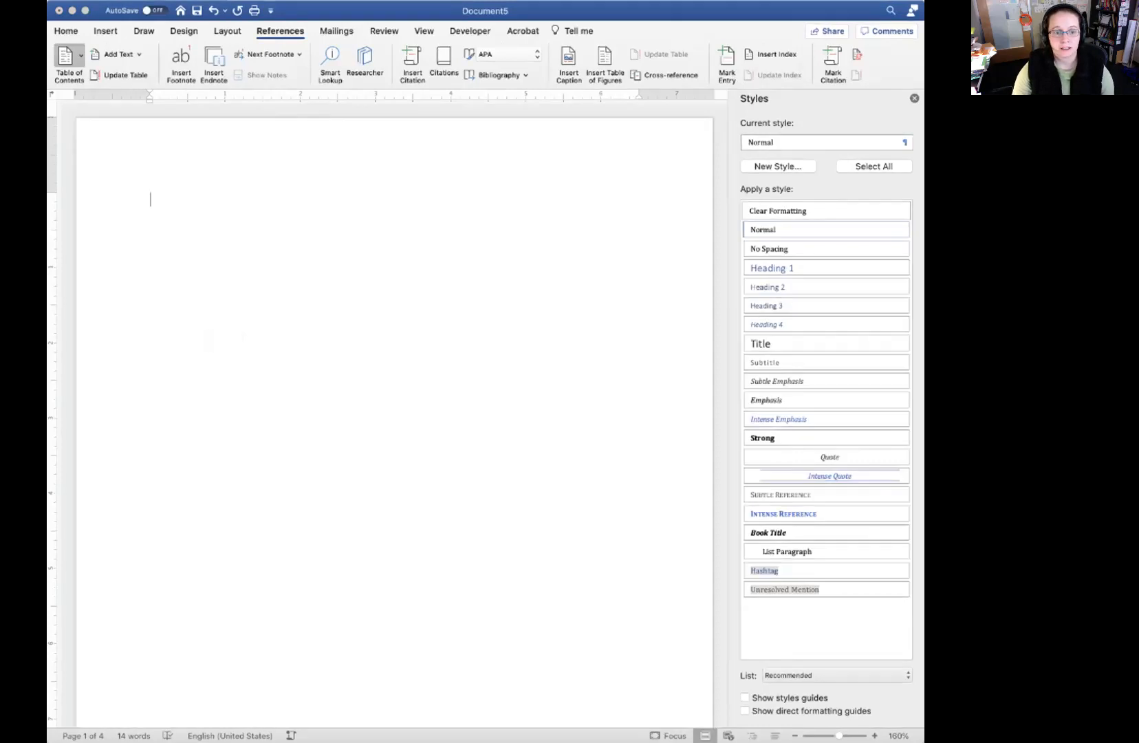
click(206, 327)
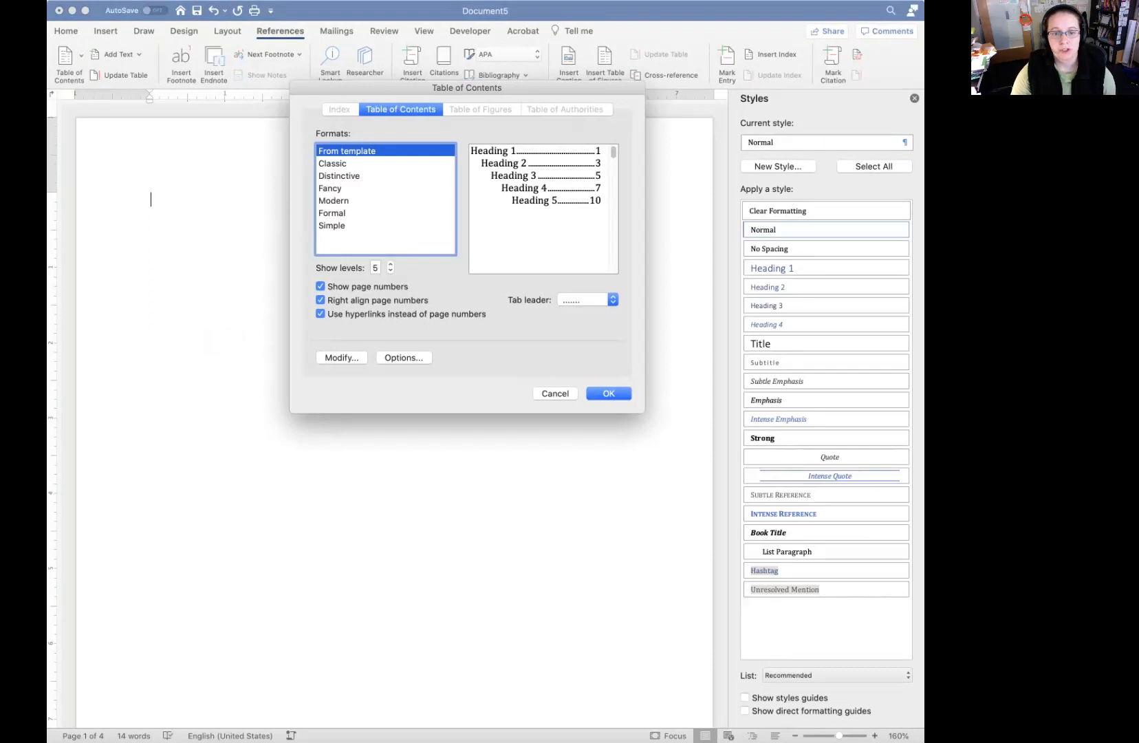
click(390, 264)
click(391, 270)
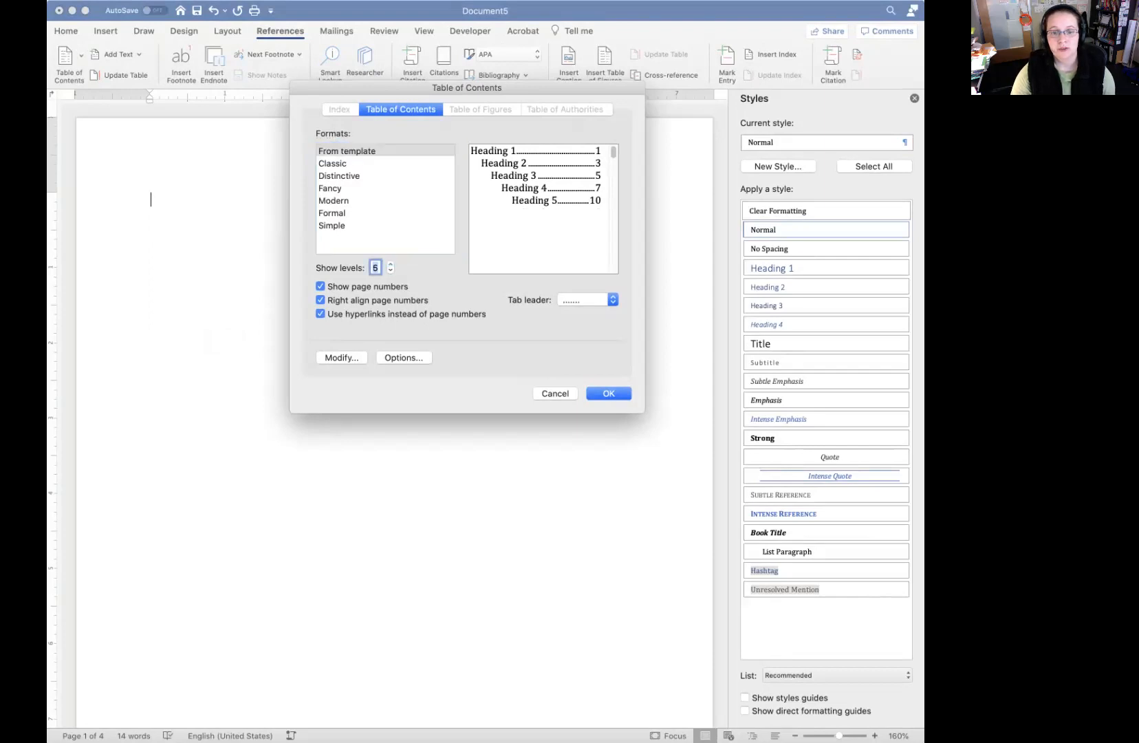
click(391, 269)
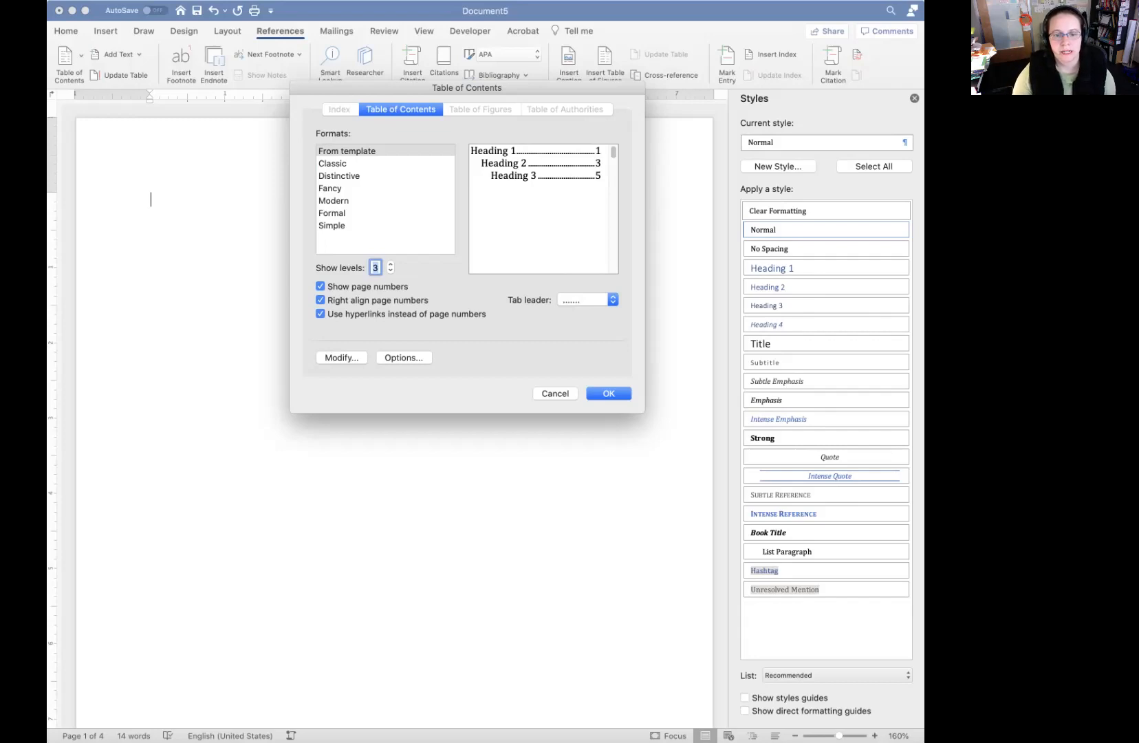
- Examine the table of contents entry styles and the options that map heading styles to TOC levels, keeping them as they are
click(342, 358)
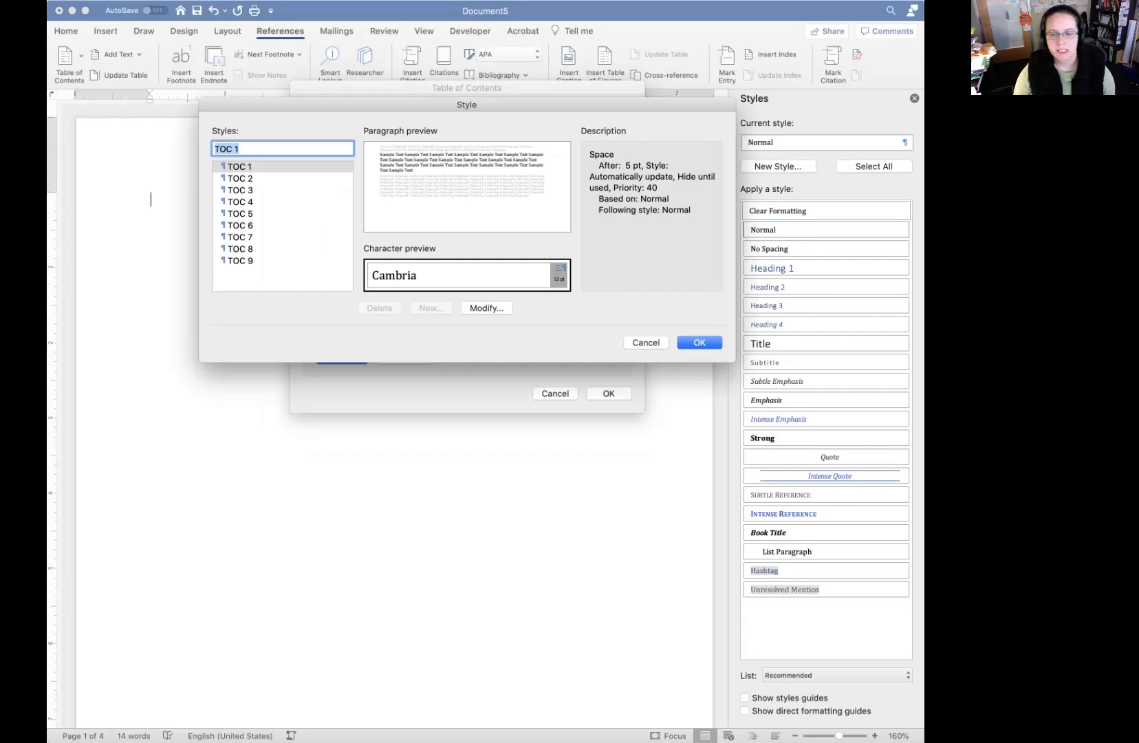
click(646, 342)
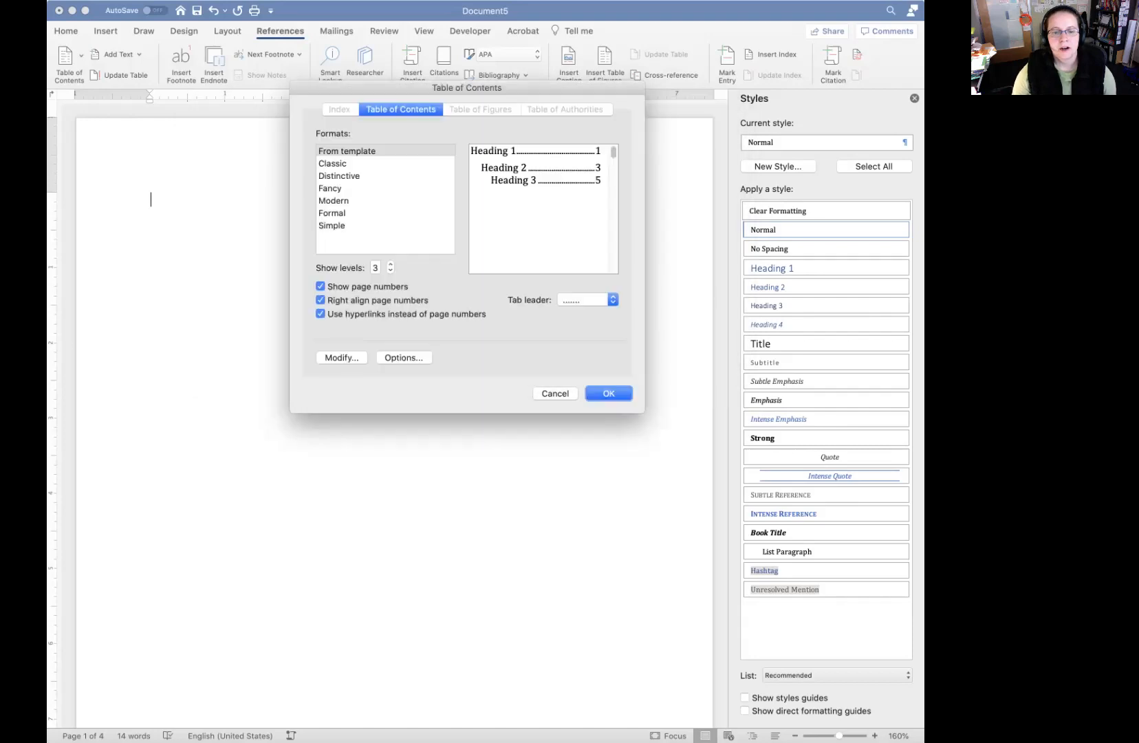
click(405, 358)
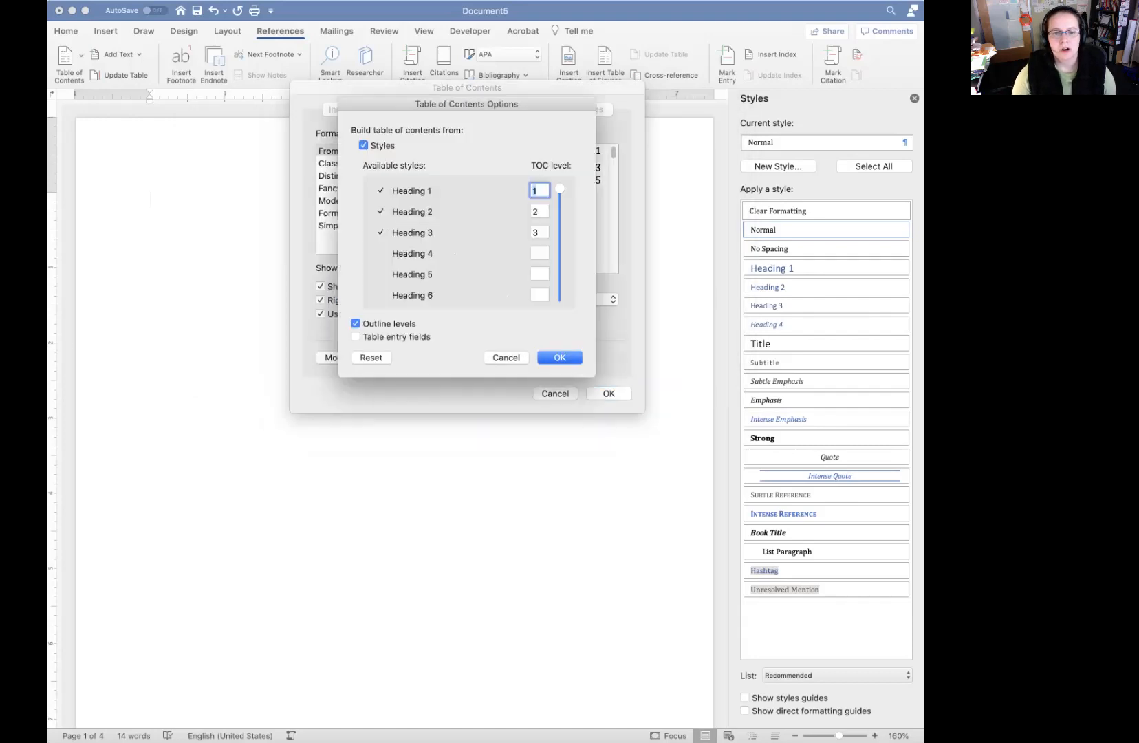
key(Return)
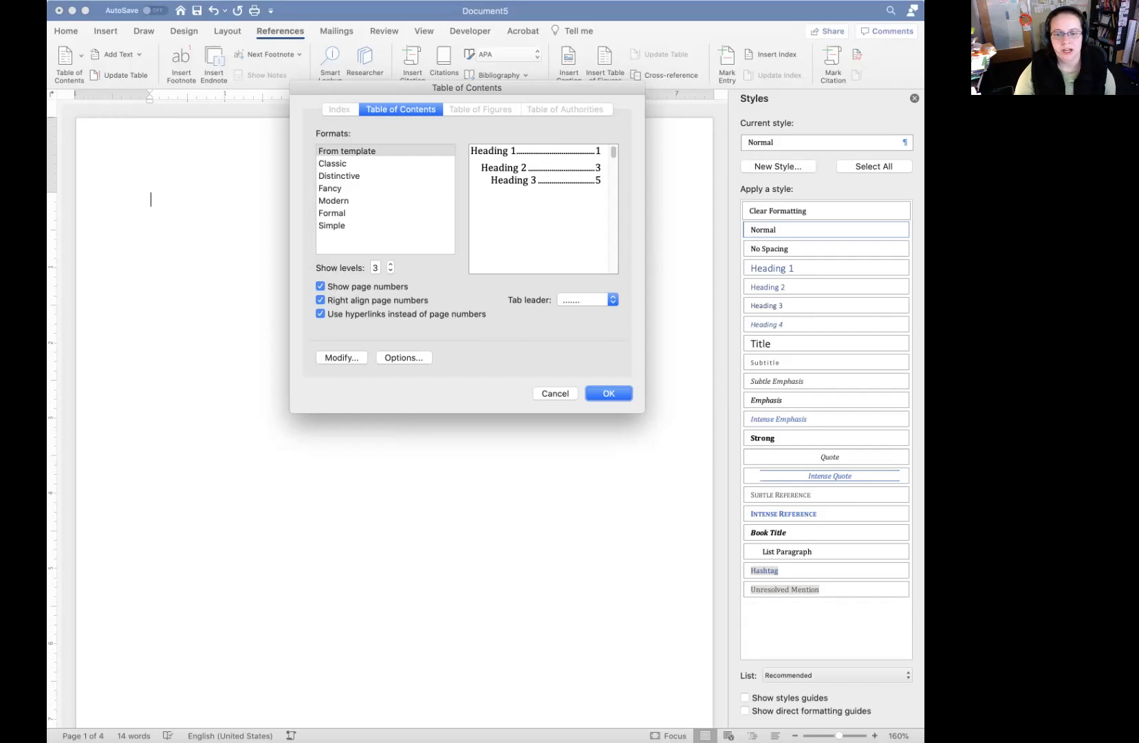
- Insert the three-level table of contents on the first page and test its link to Heading 1b
key(Return)
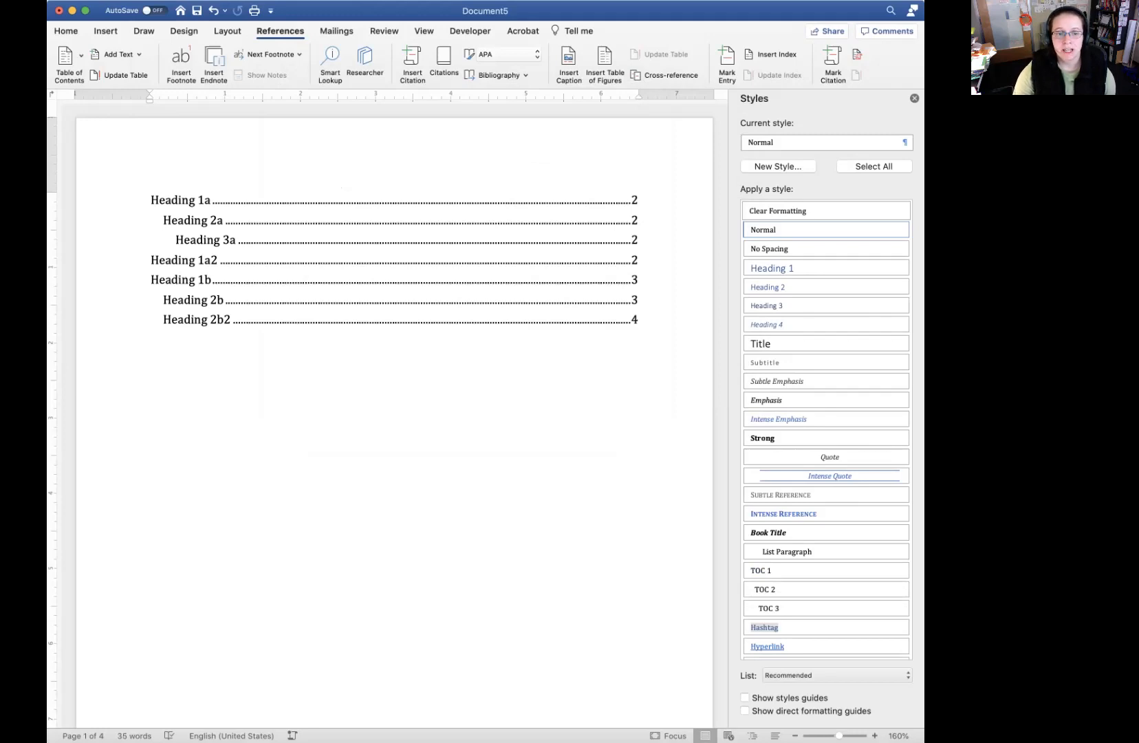
click(176, 280)
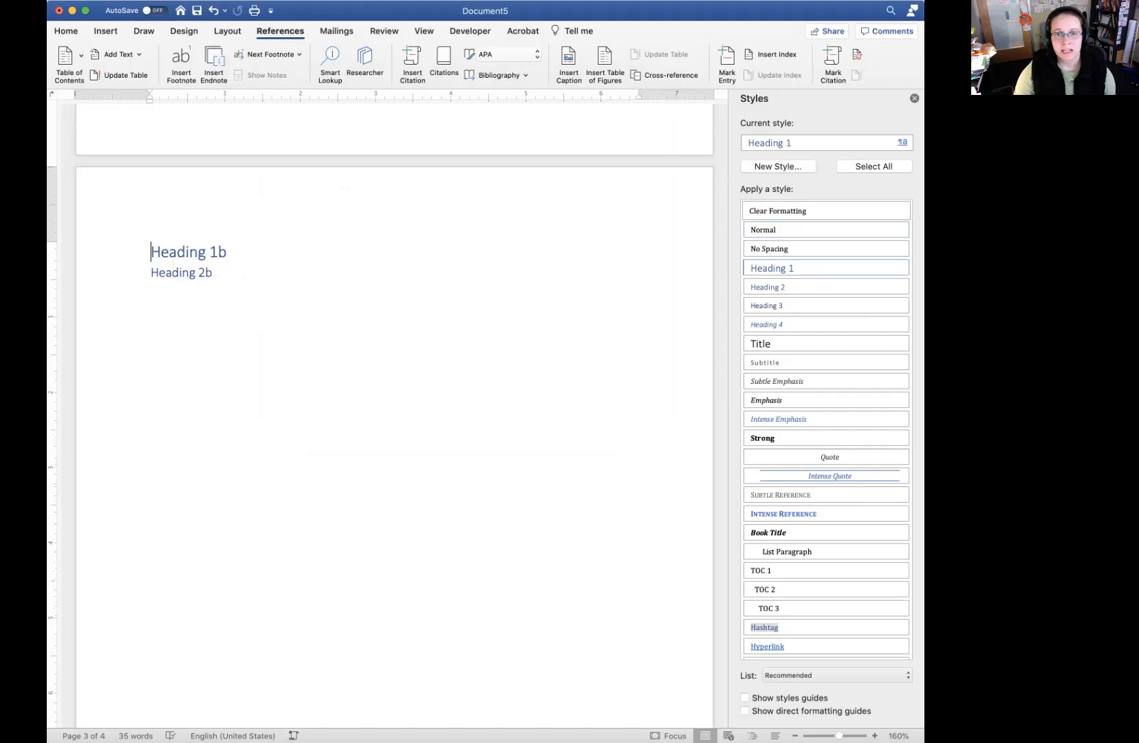
scroll(394, 413, up, 5)
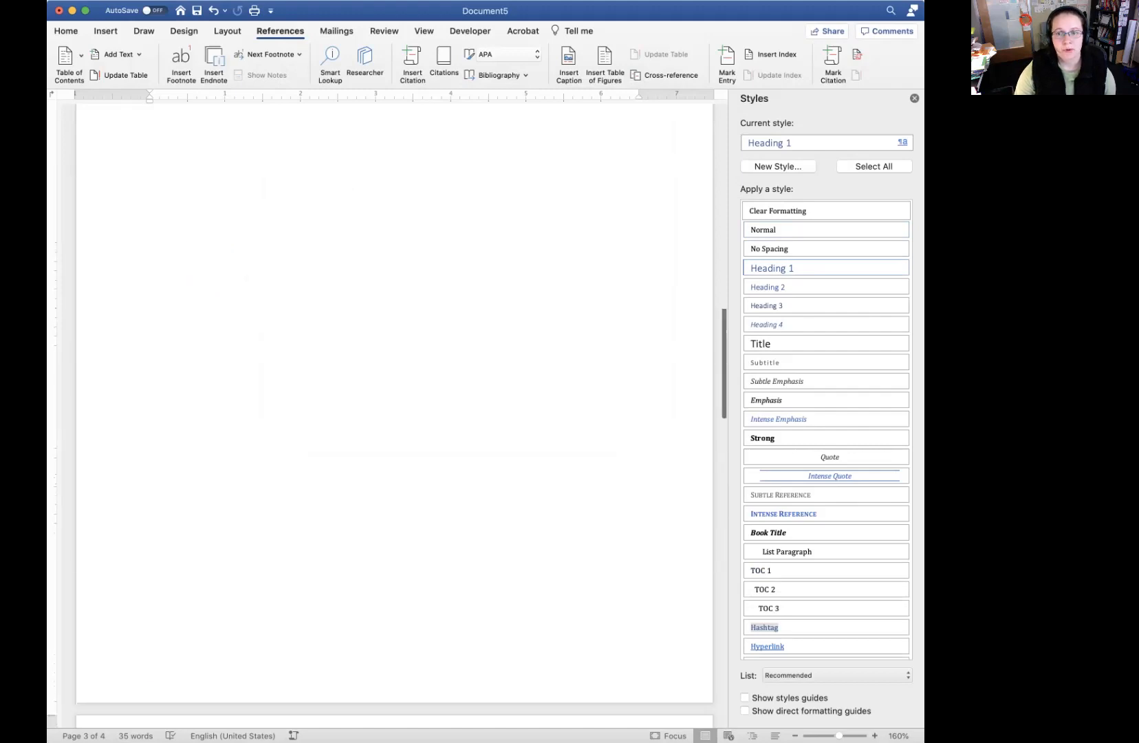
scroll(394, 413, up, 10)
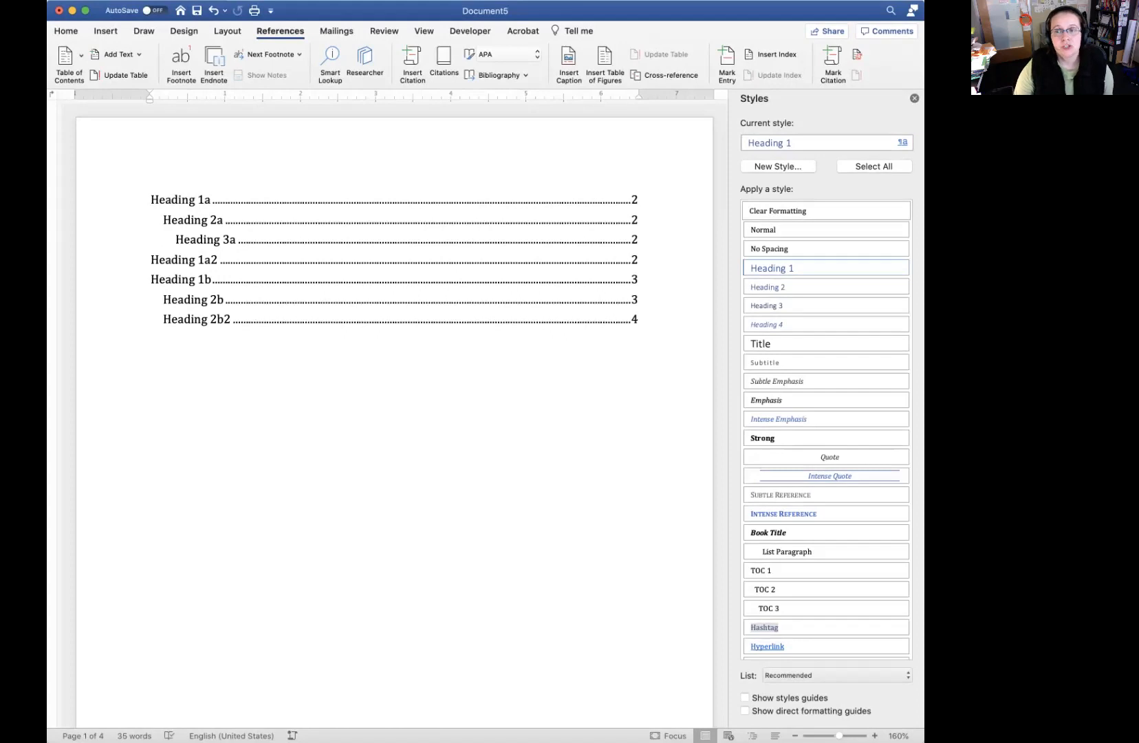
- Compare the headings on page 2 with the table of contents entries and update the table
scroll(394, 412, down, 1)
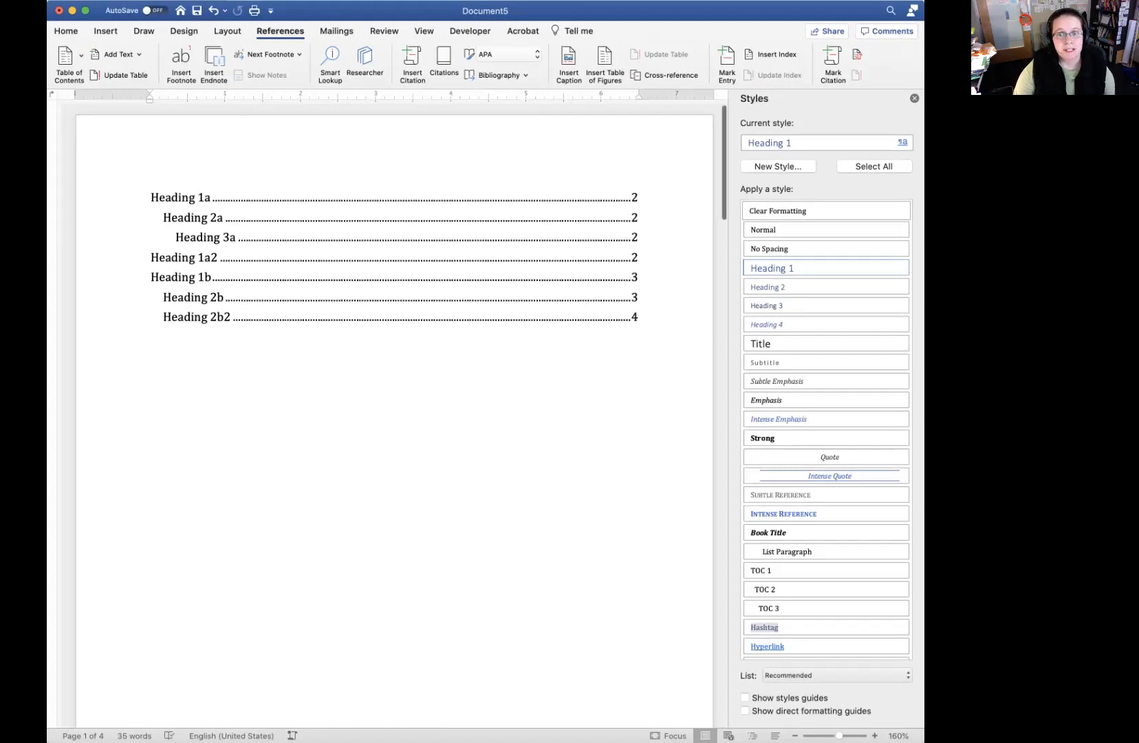
scroll(394, 413, down, 15)
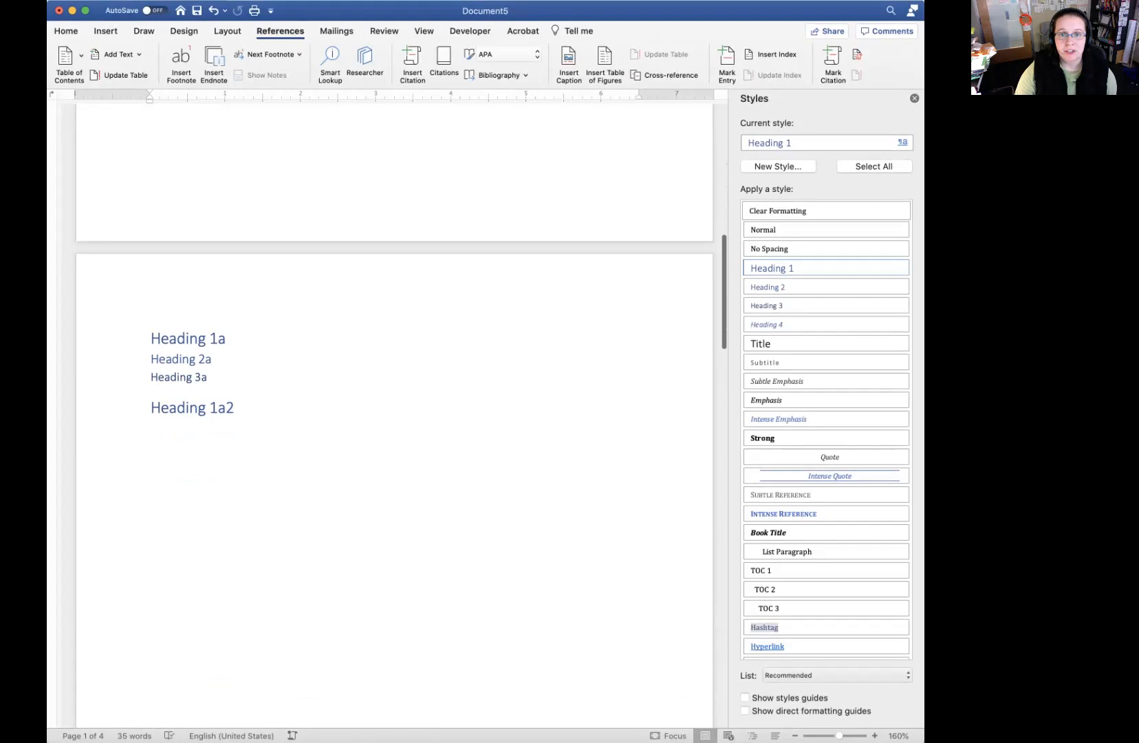
scroll(394, 413, down, 3)
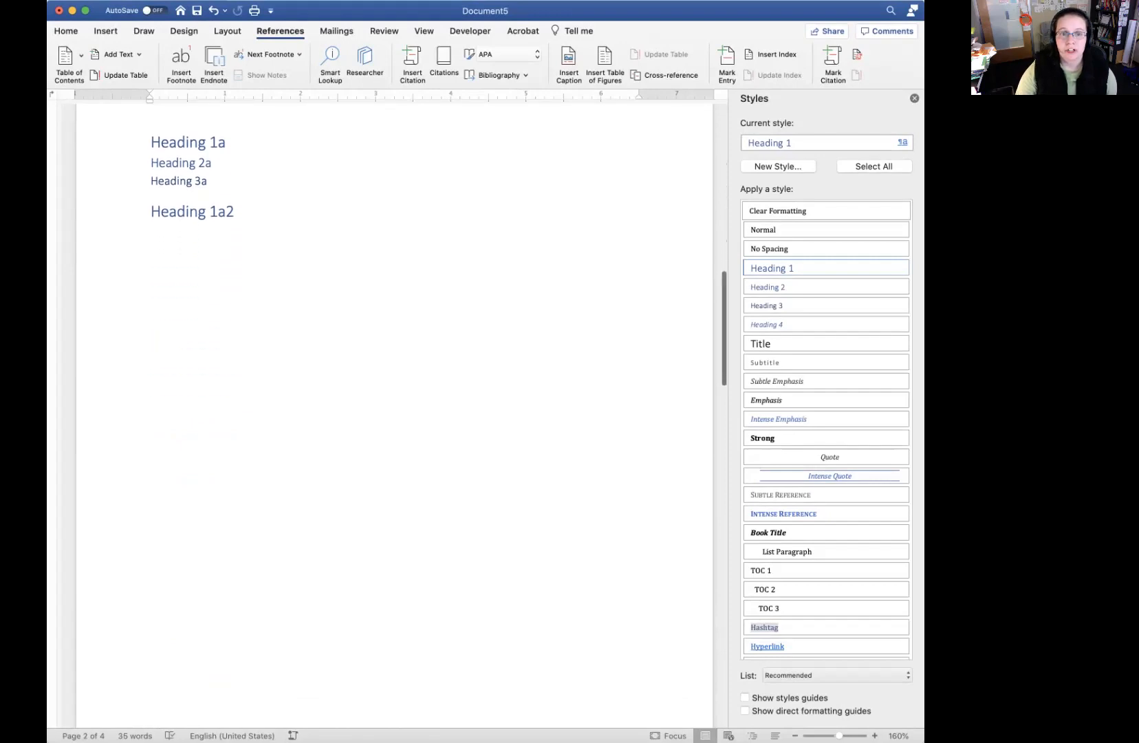
scroll(395, 412, up, 15)
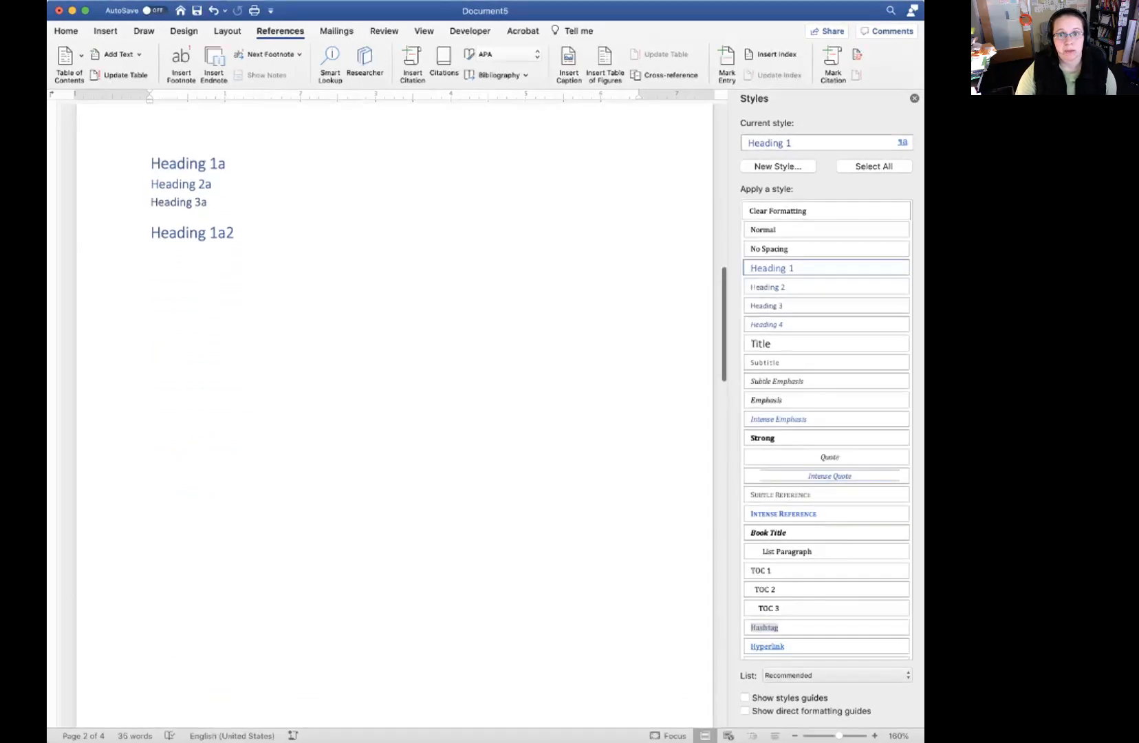
scroll(394, 413, up, 20)
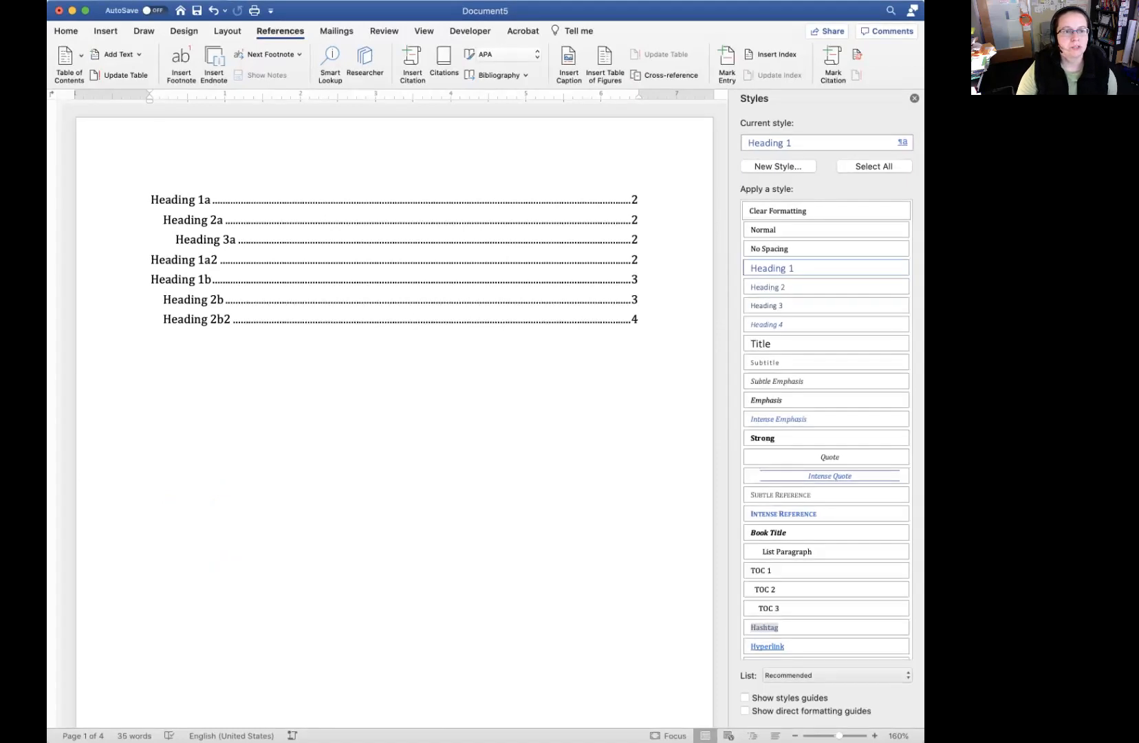
click(121, 76)
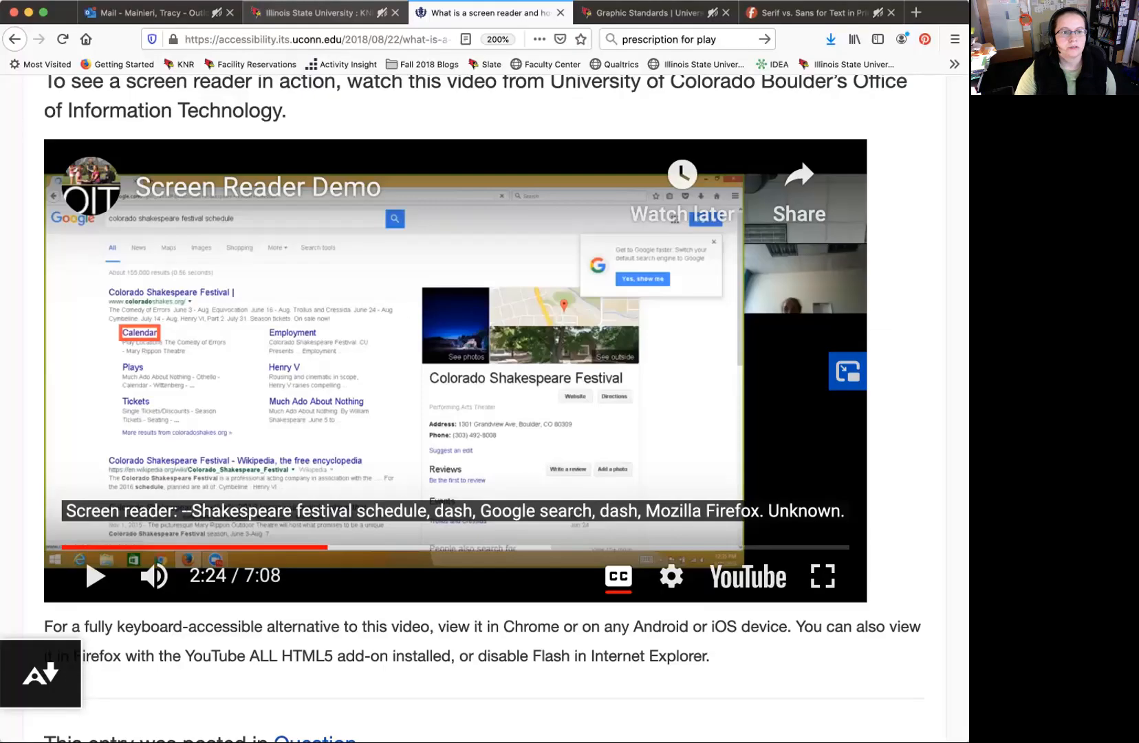
- Switch to the ReggieNet course site in Firefox and examine the headings on the Syllabus & General Course Videos page
click(323, 13)
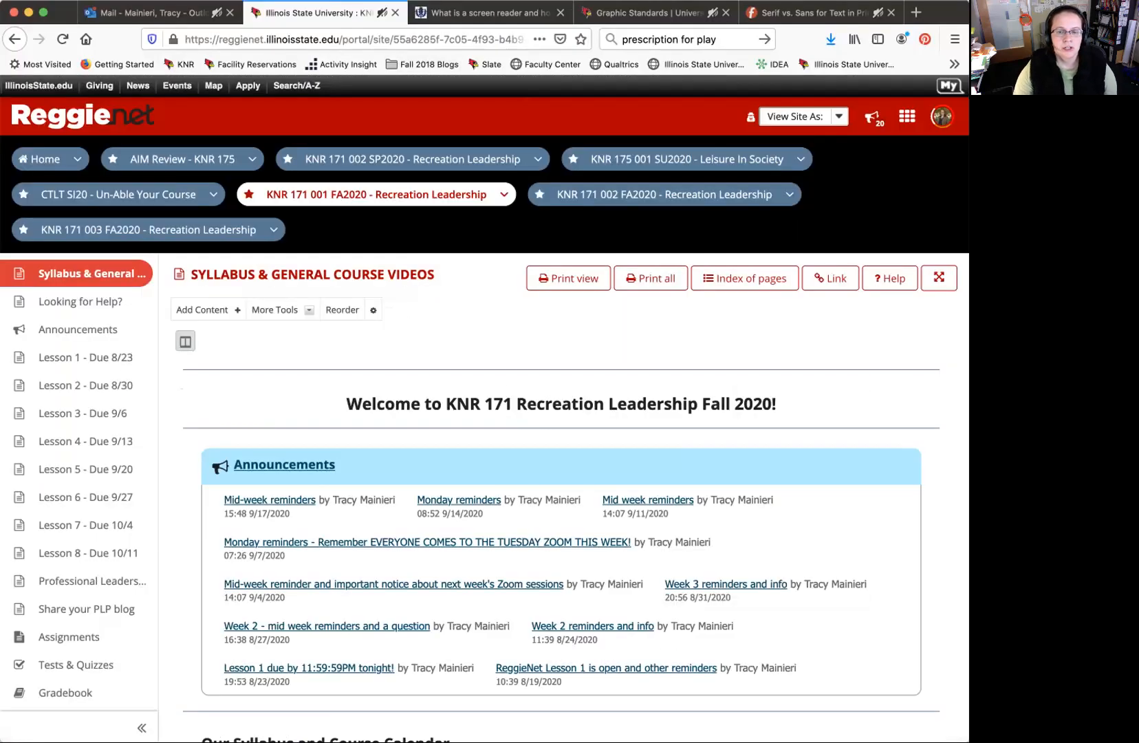
scroll(562, 385, down, 1)
scroll(562, 386, up, 1)
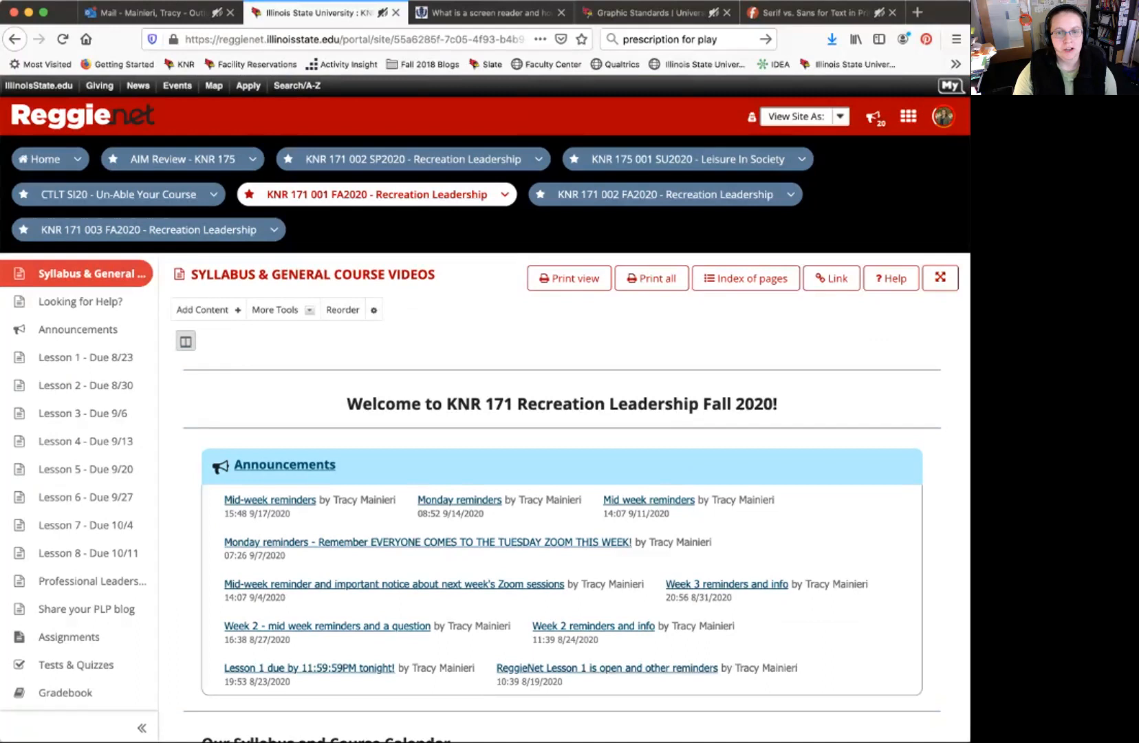
scroll(486, 406, down, 1)
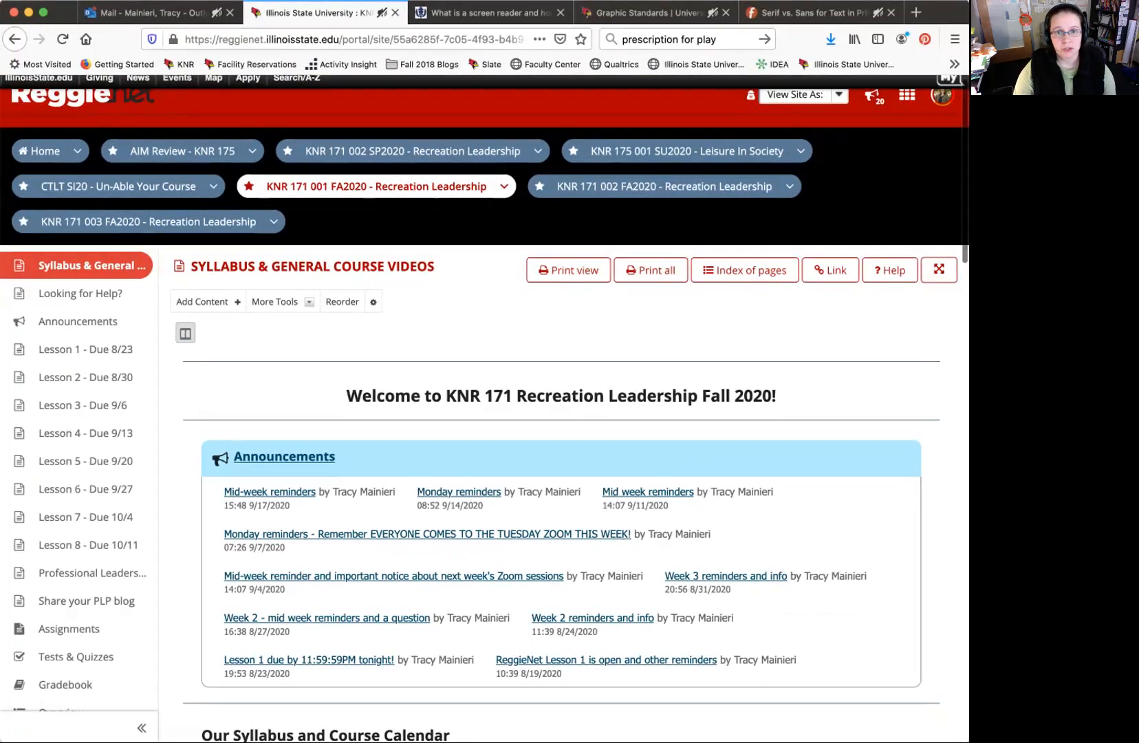
scroll(486, 406, up, 1)
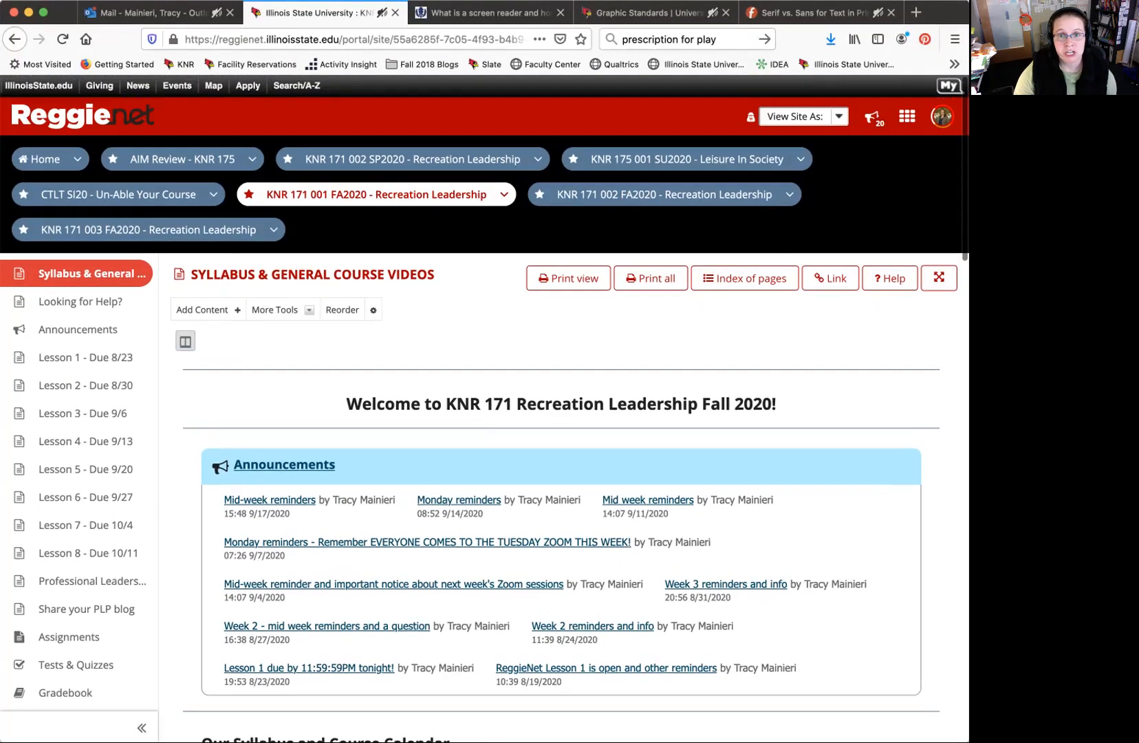
scroll(486, 406, down, 1)
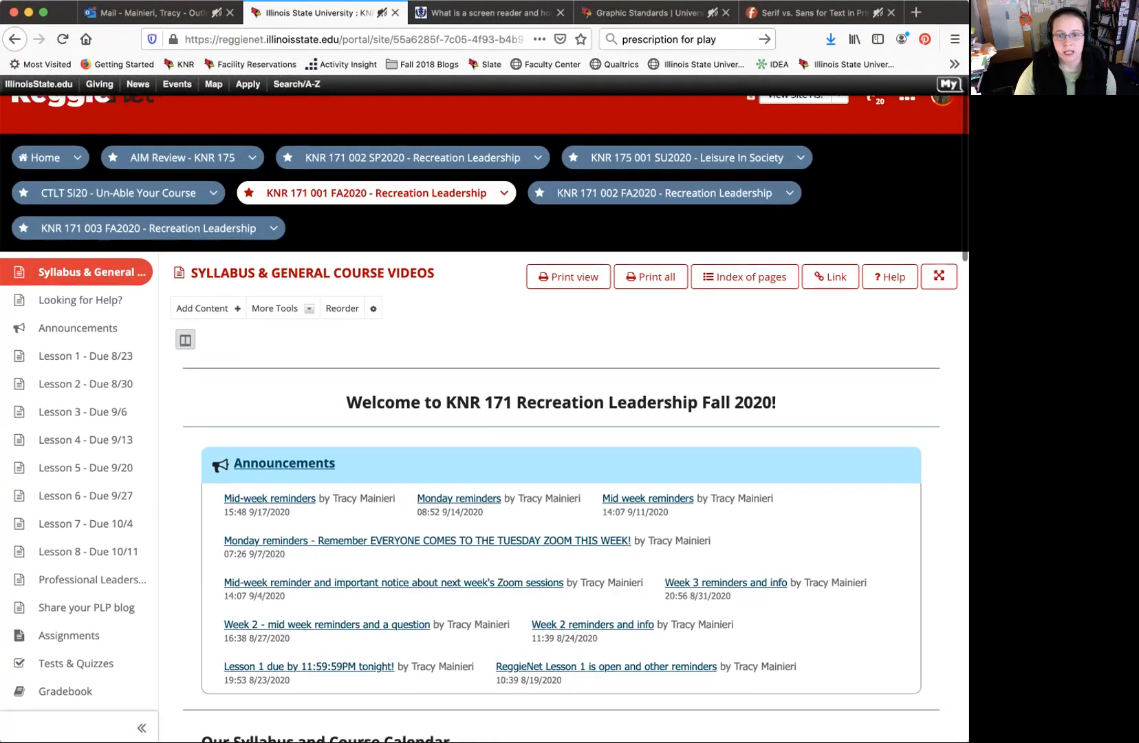
scroll(486, 406, down, 3)
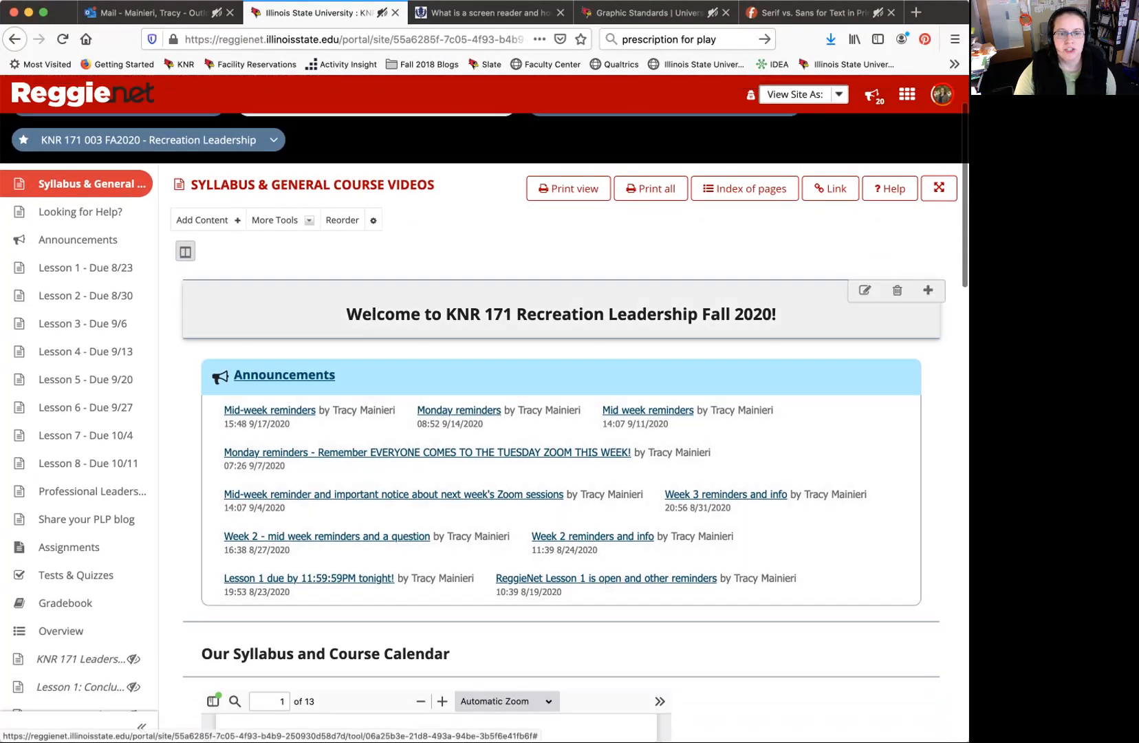
scroll(485, 406, down, 10)
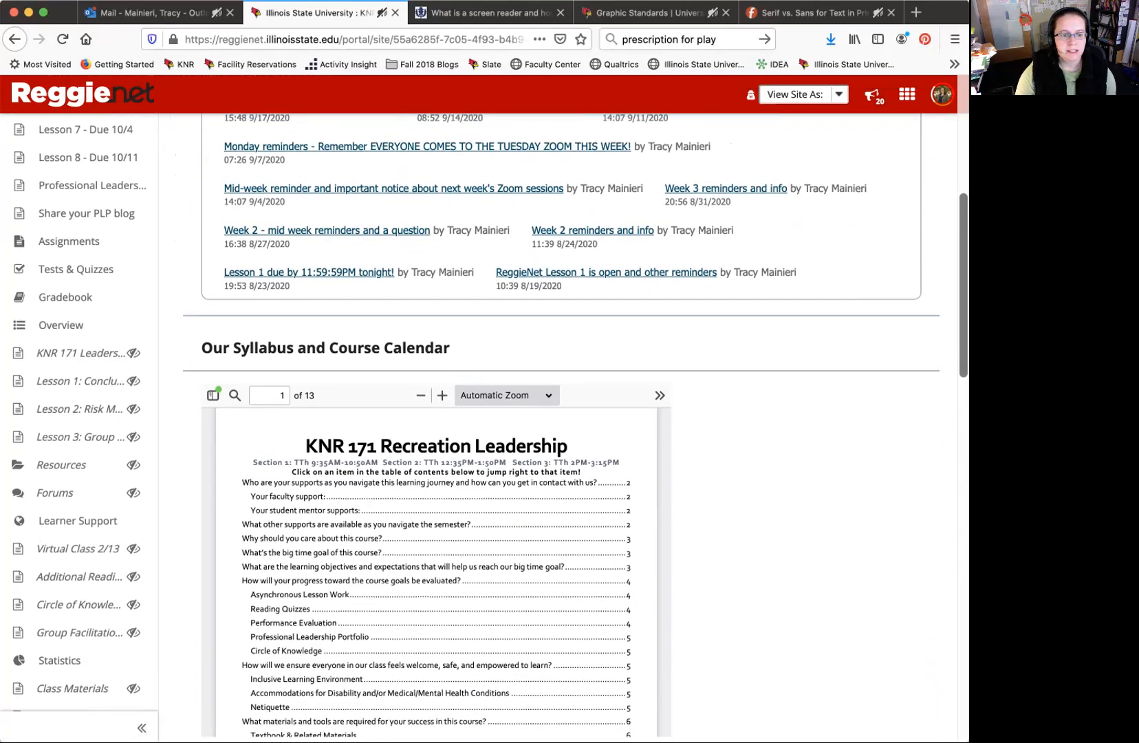
scroll(550, 323, down, 3)
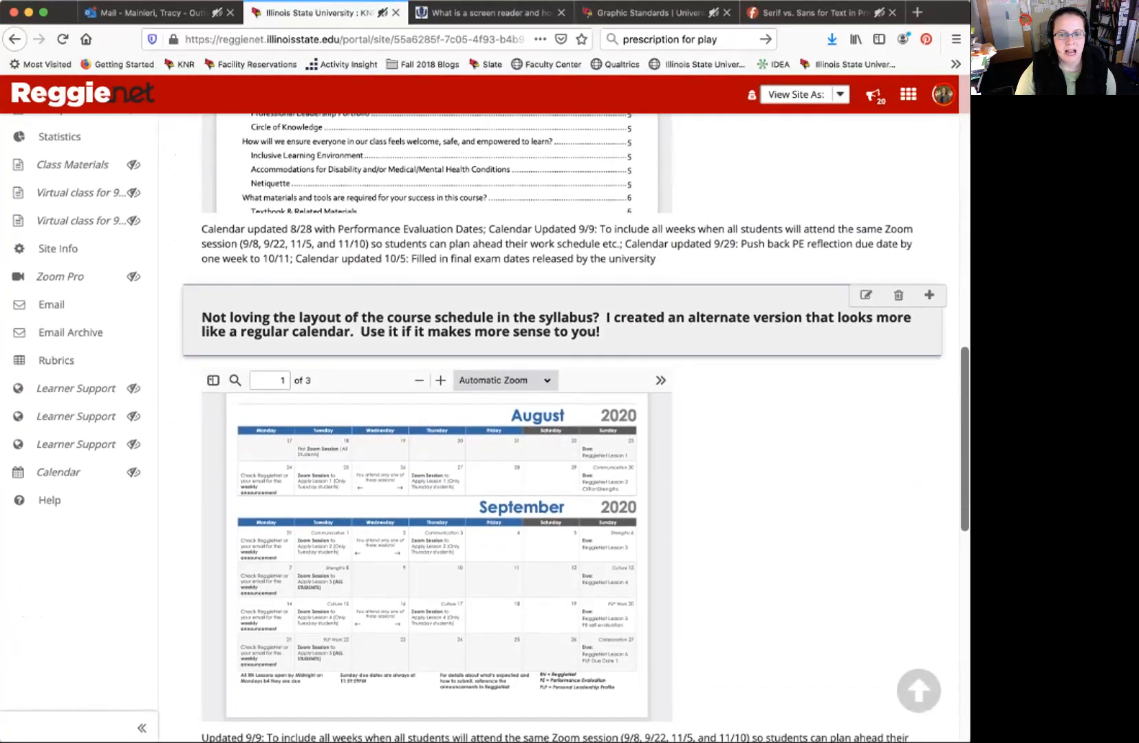
scroll(551, 324, up, 16)
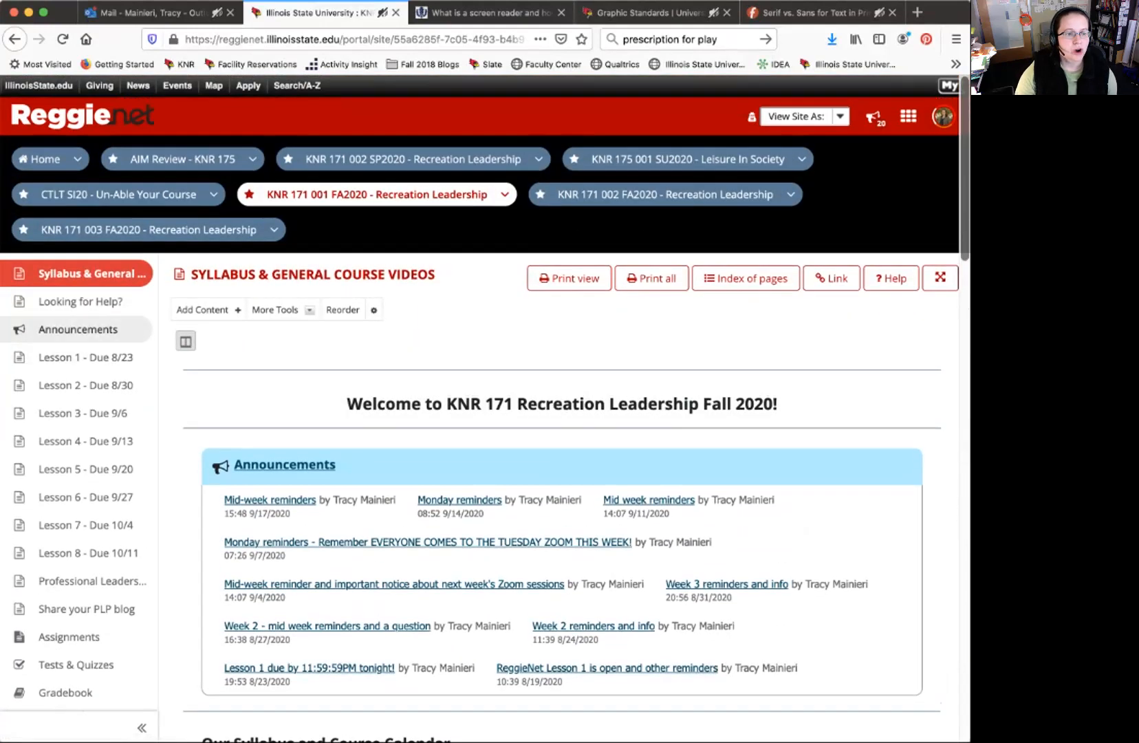
- Open the Oct 5, 2020 "Monday reminders" announcement for editing and bring its body text into view
click(77, 329)
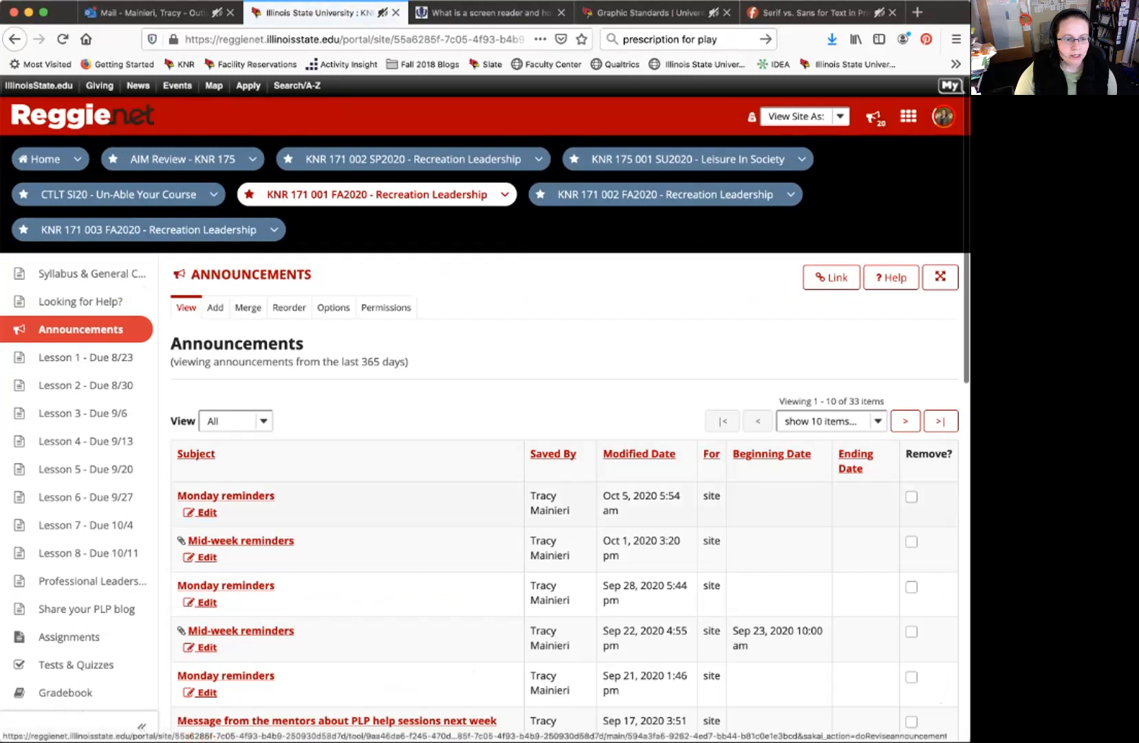
click(207, 512)
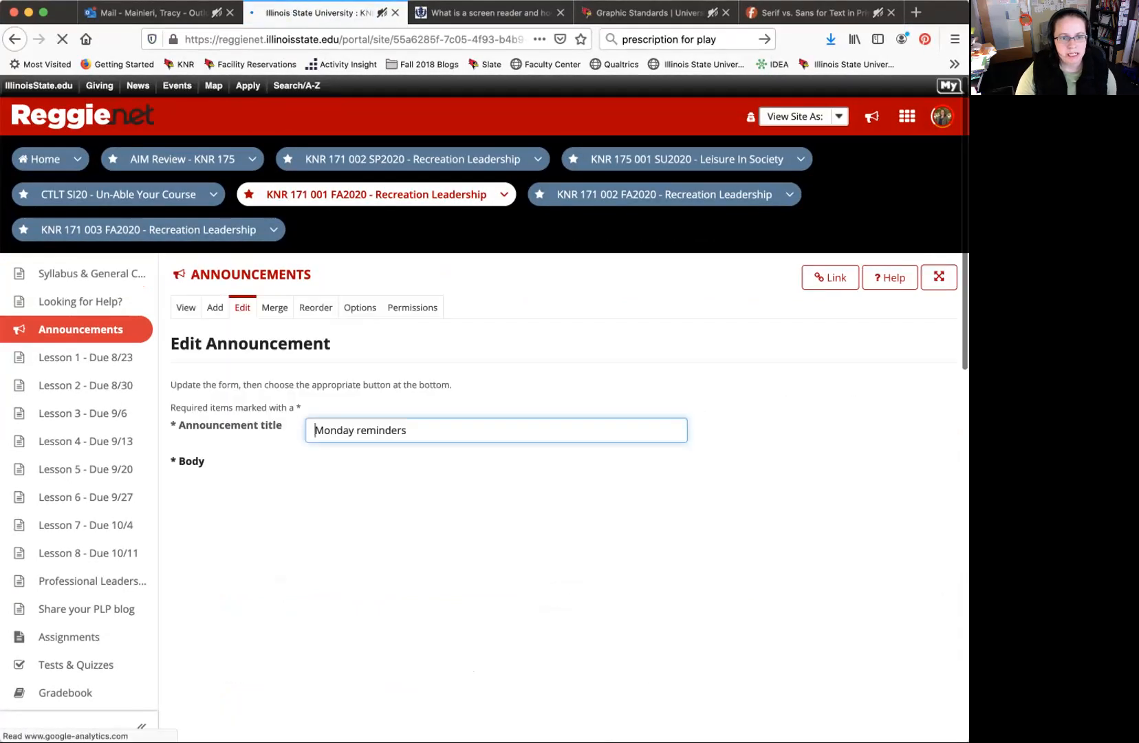
scroll(485, 413, down, 4)
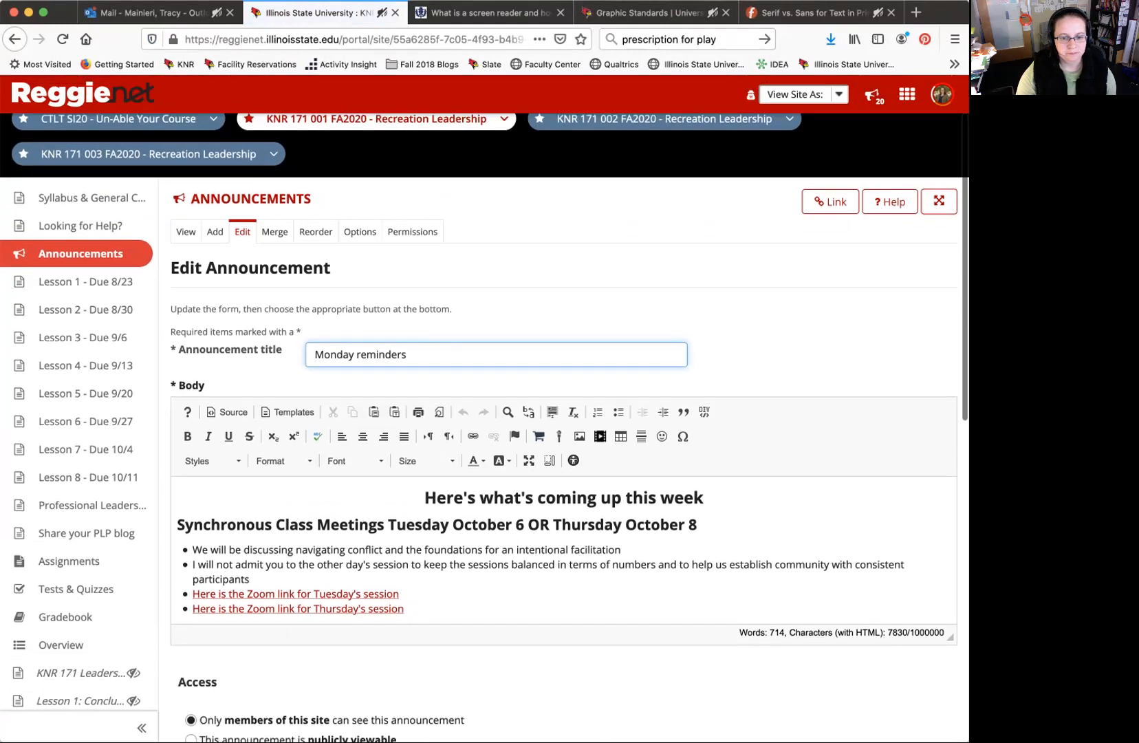
scroll(485, 413, down, 2)
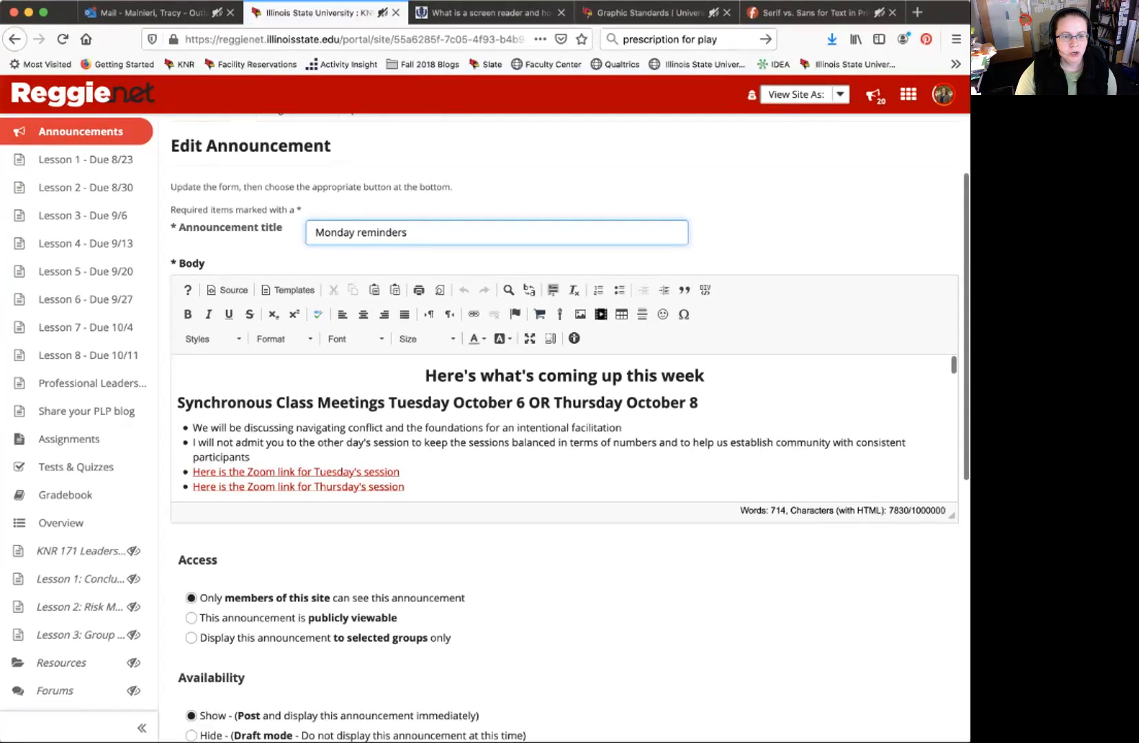
- Check the paragraph formats of the announcement's main heading and subheadings, leaving the announcement without saving changes
click(539, 376)
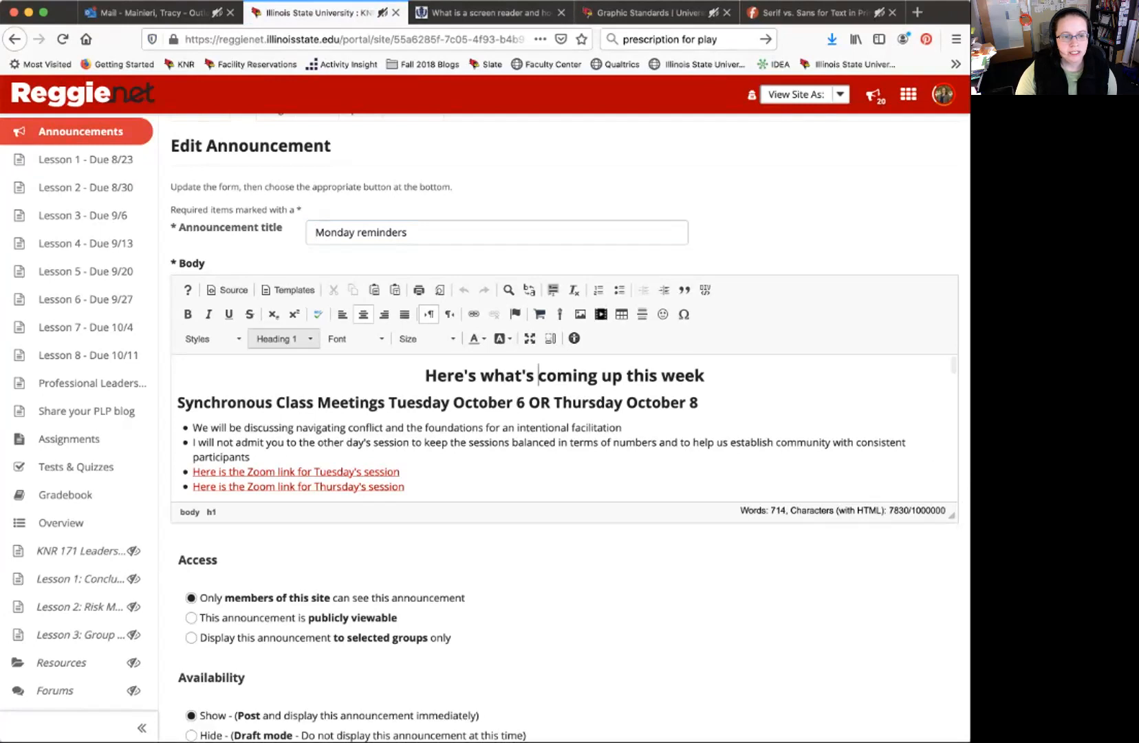
click(282, 339)
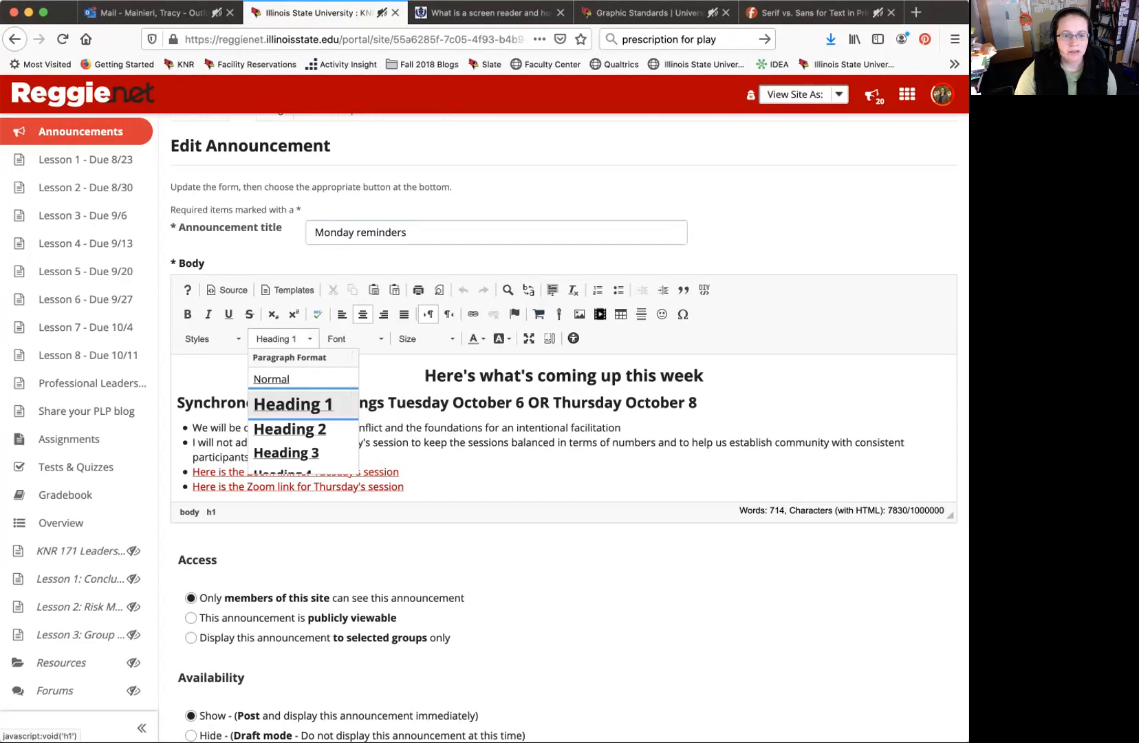
click(306, 403)
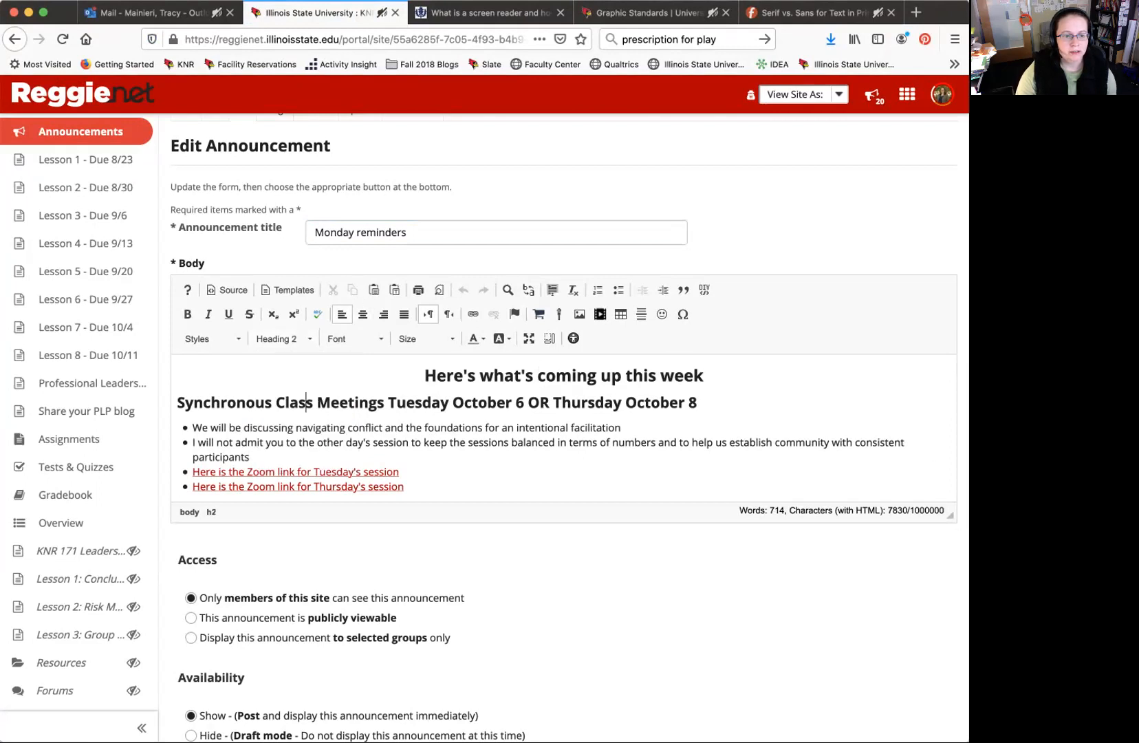
scroll(305, 404, down, 3)
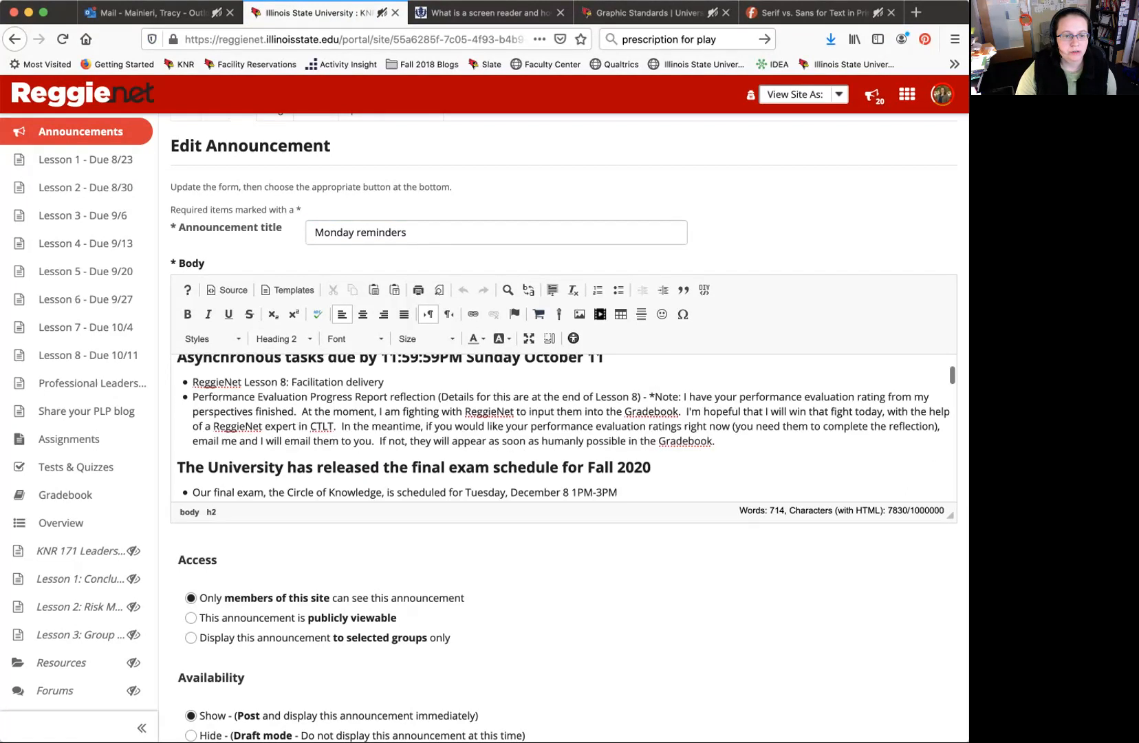
scroll(354, 466, down, 3)
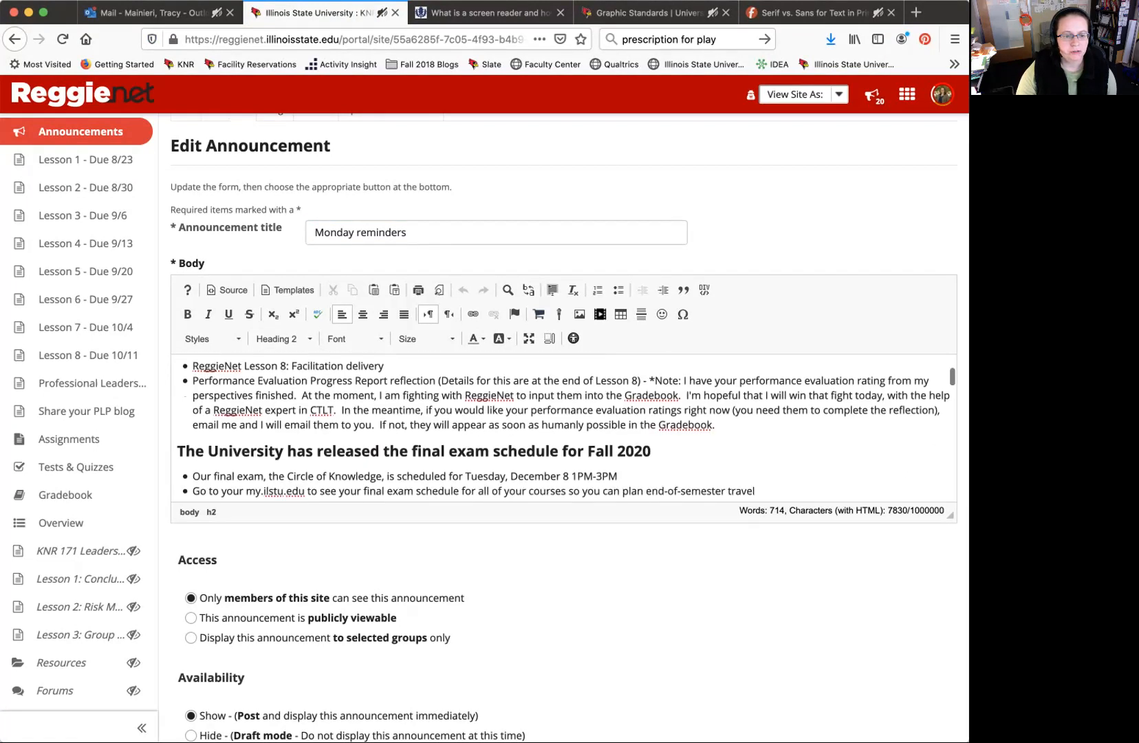
scroll(371, 427, up, 10)
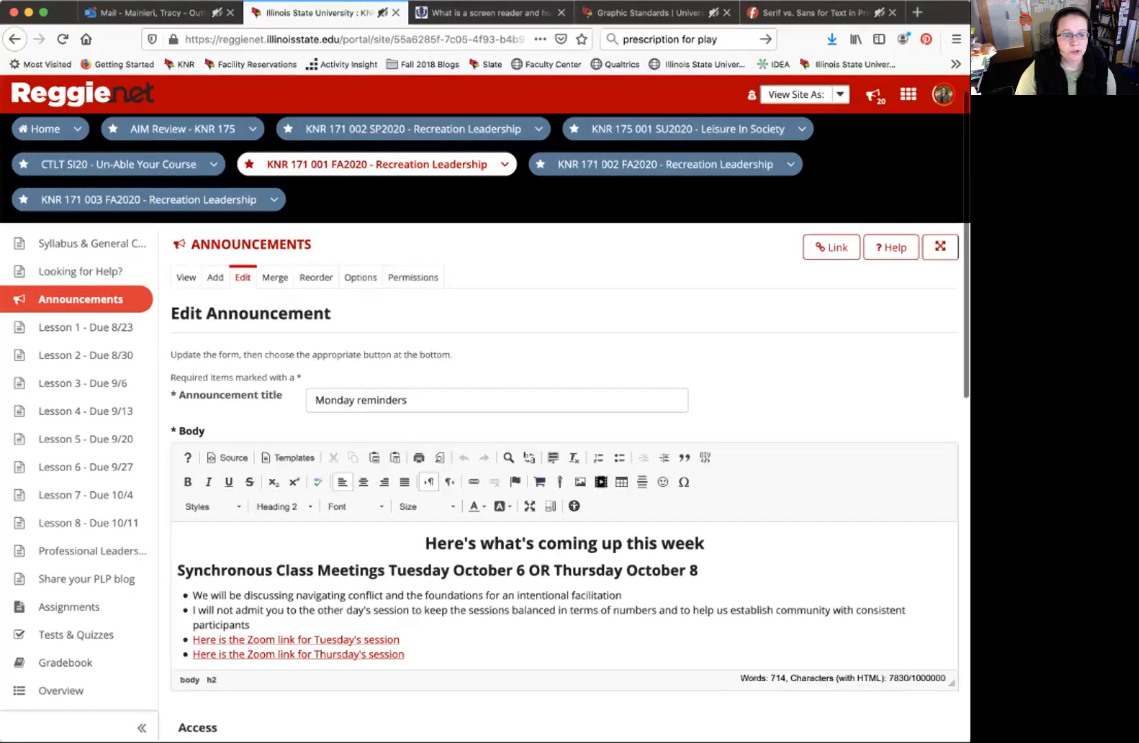
scroll(481, 413, down, 3)
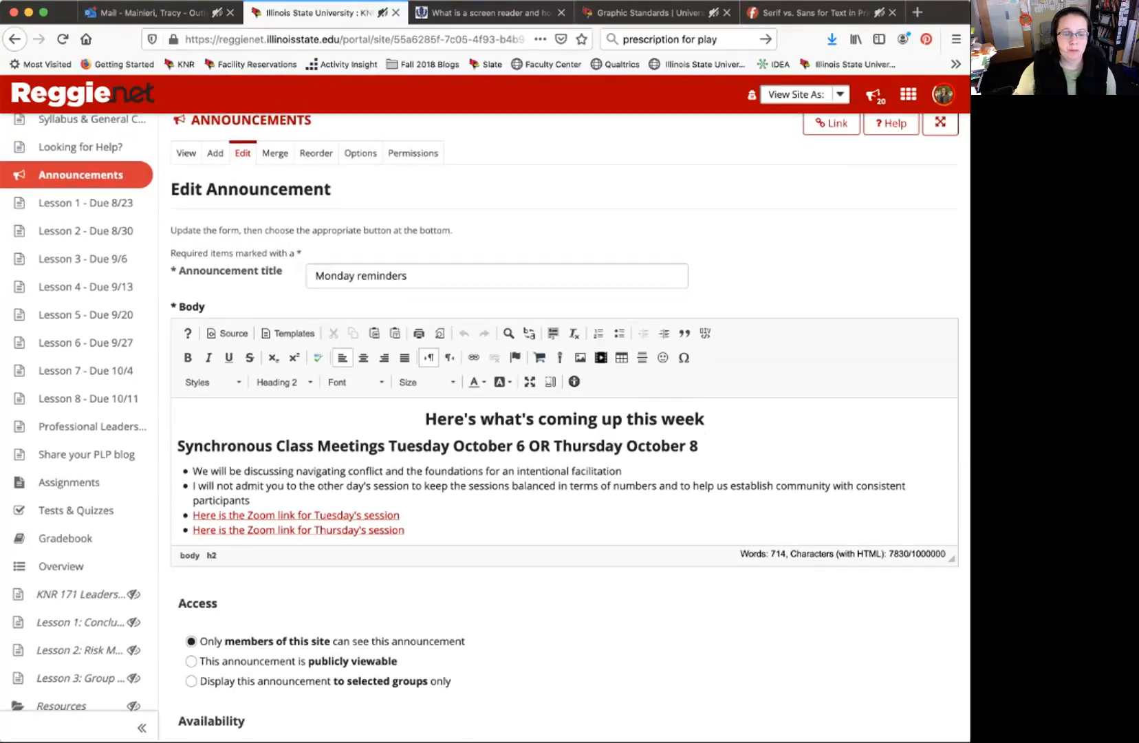
scroll(372, 487, down, 10)
scroll(565, 472, down, 5)
scroll(564, 447, down, 1)
scroll(565, 426, down, 8)
click(359, 677)
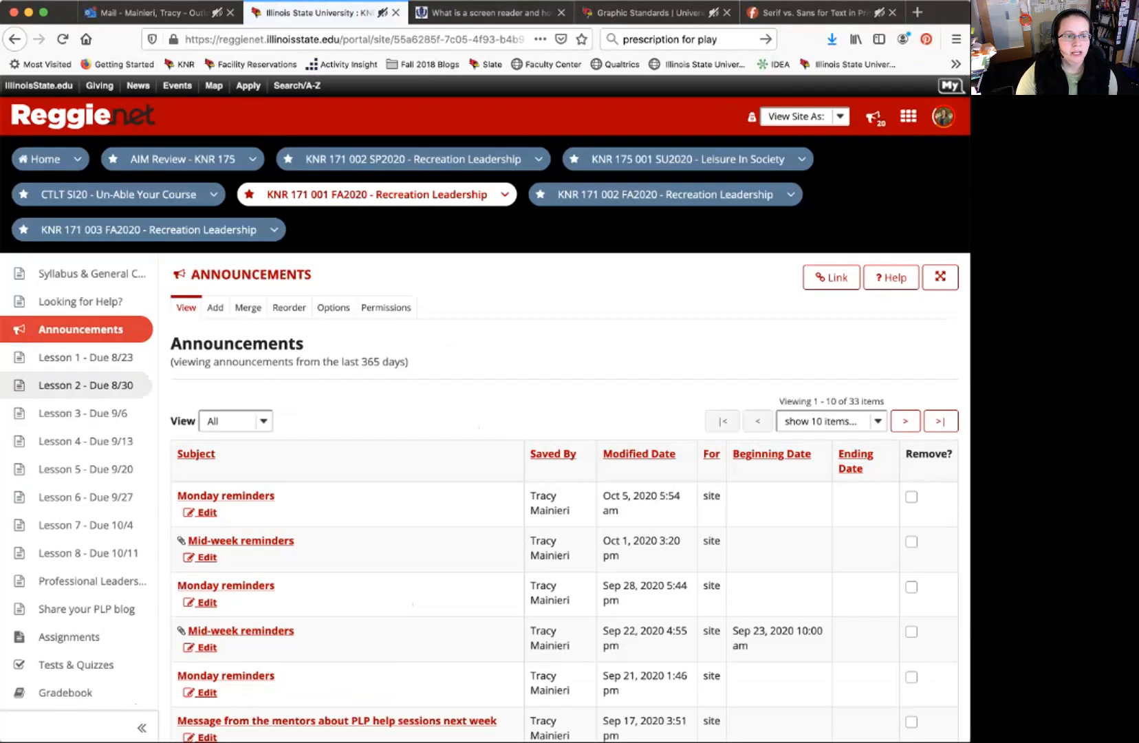
- Open the Lesson 1 - Due 8/23 page, view the site as another role, and examine the lesson's task headings
click(85, 358)
click(804, 117)
click(791, 139)
click(804, 116)
click(791, 139)
scroll(482, 413, down, 10)
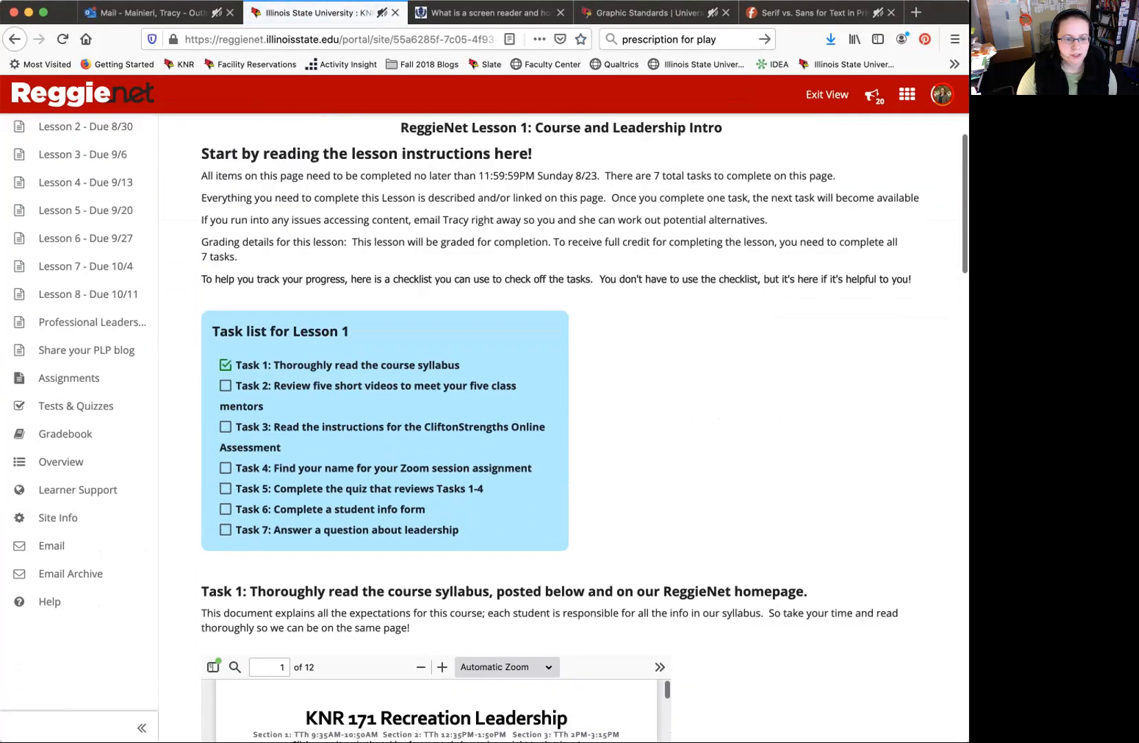
scroll(482, 413, down, 4)
scroll(482, 413, up, 12)
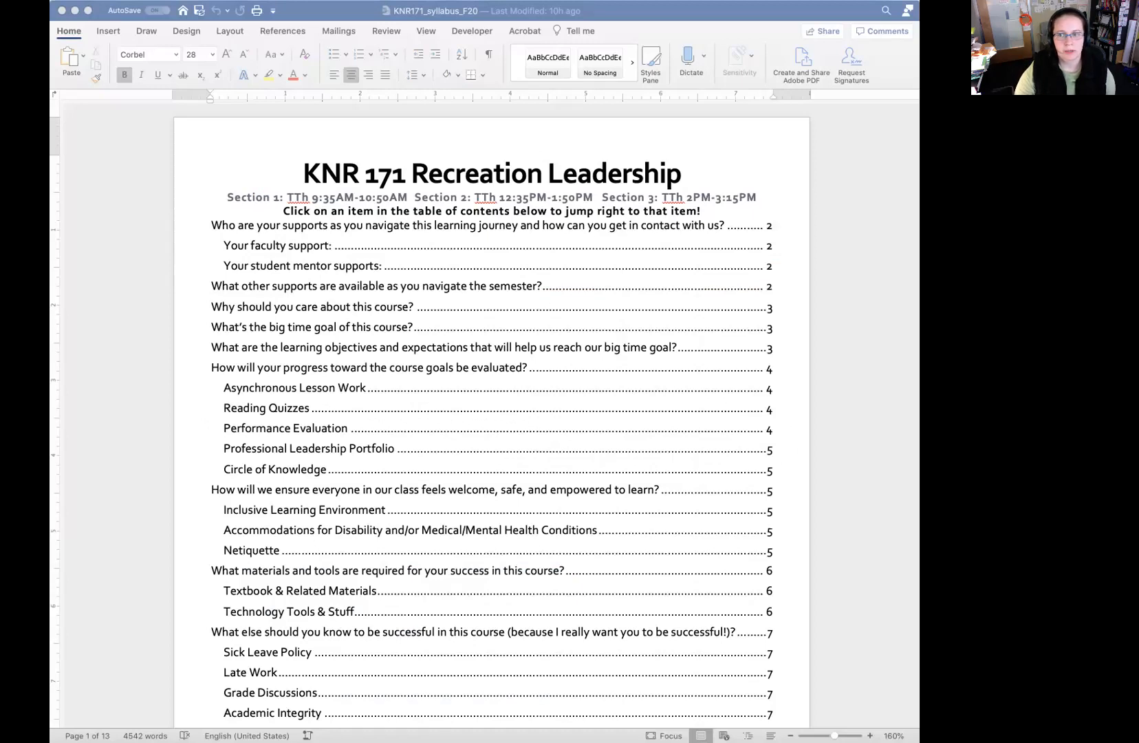
- Switch to the KNR171_syllabus_F20 document in Word and display the Styles pane for its title line
click(303, 175)
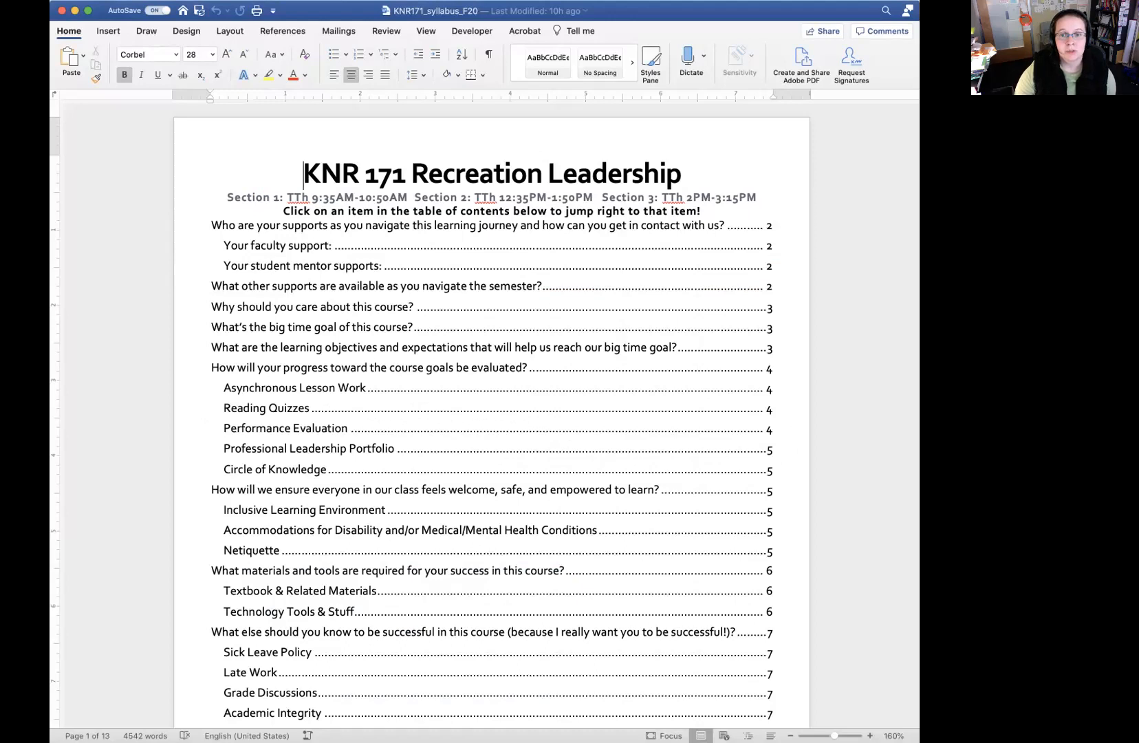
click(651, 63)
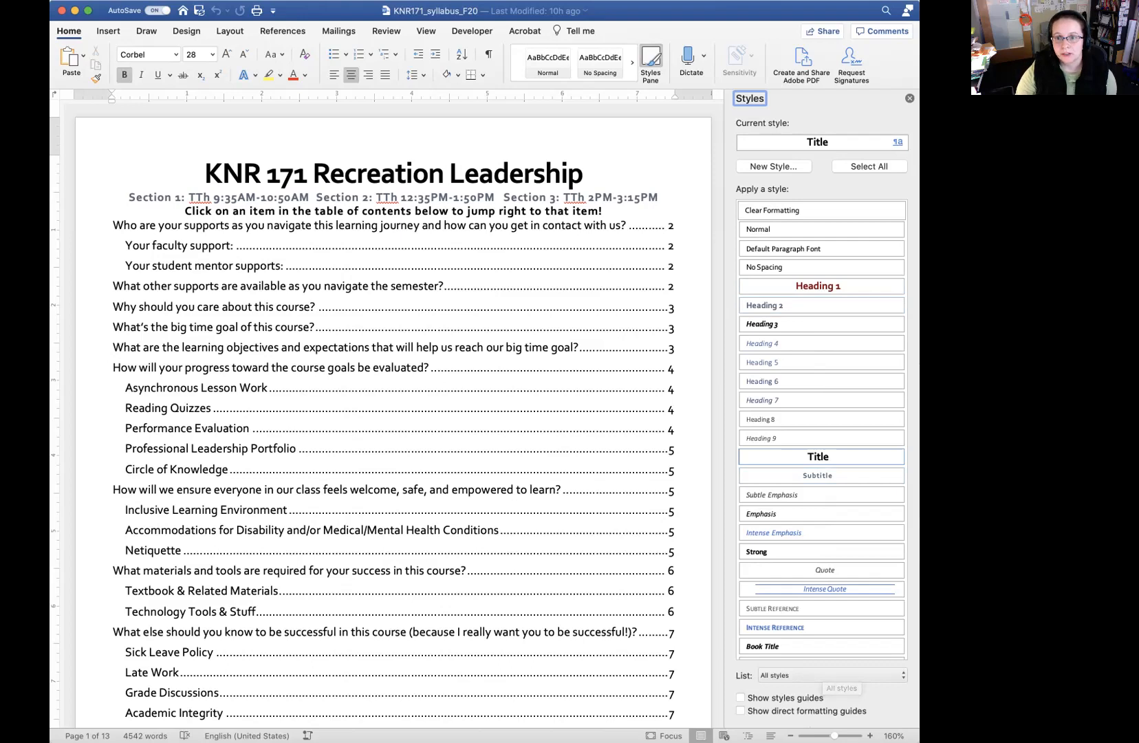
- View the options for creating a new style without saving one, and follow the table of contents entry "Why should you care about this course?"
click(773, 166)
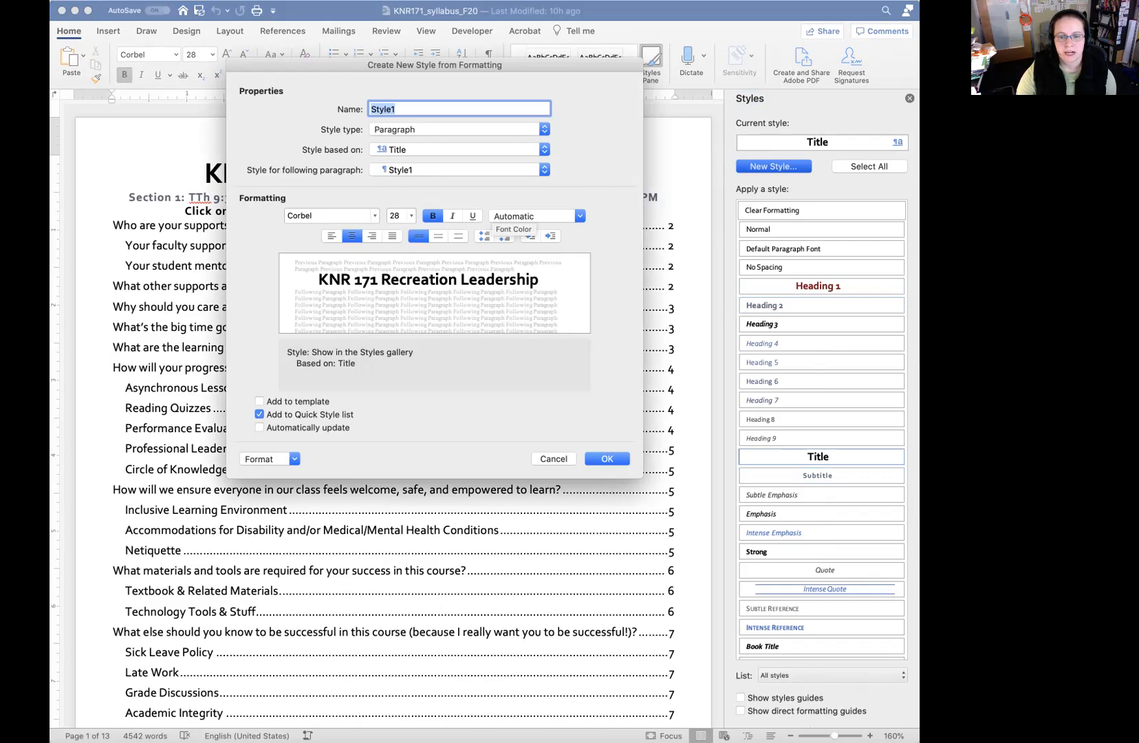
key(Escape)
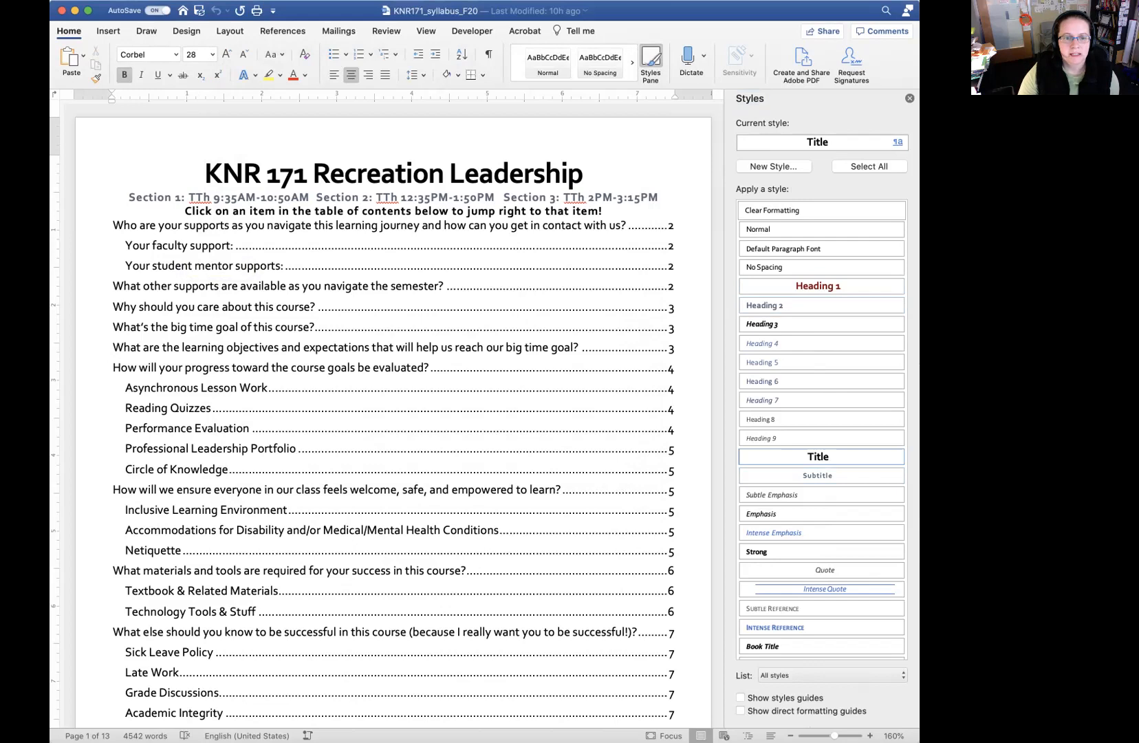
click(214, 307)
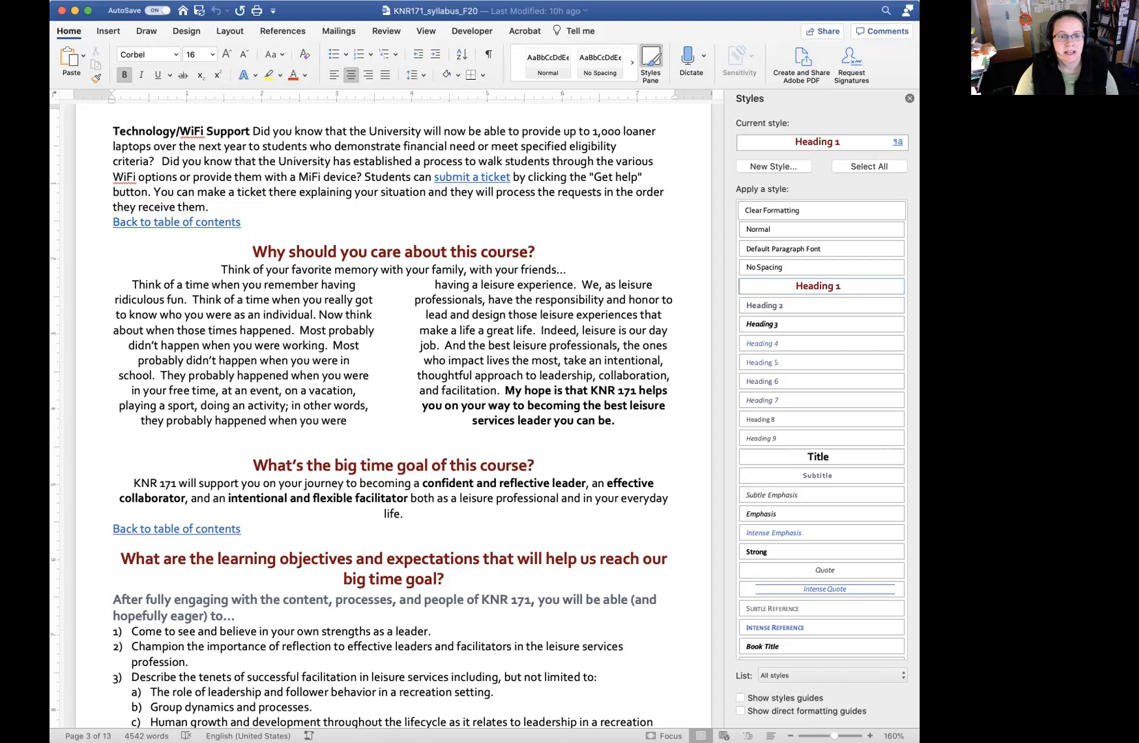
drag(114, 223, 246, 223)
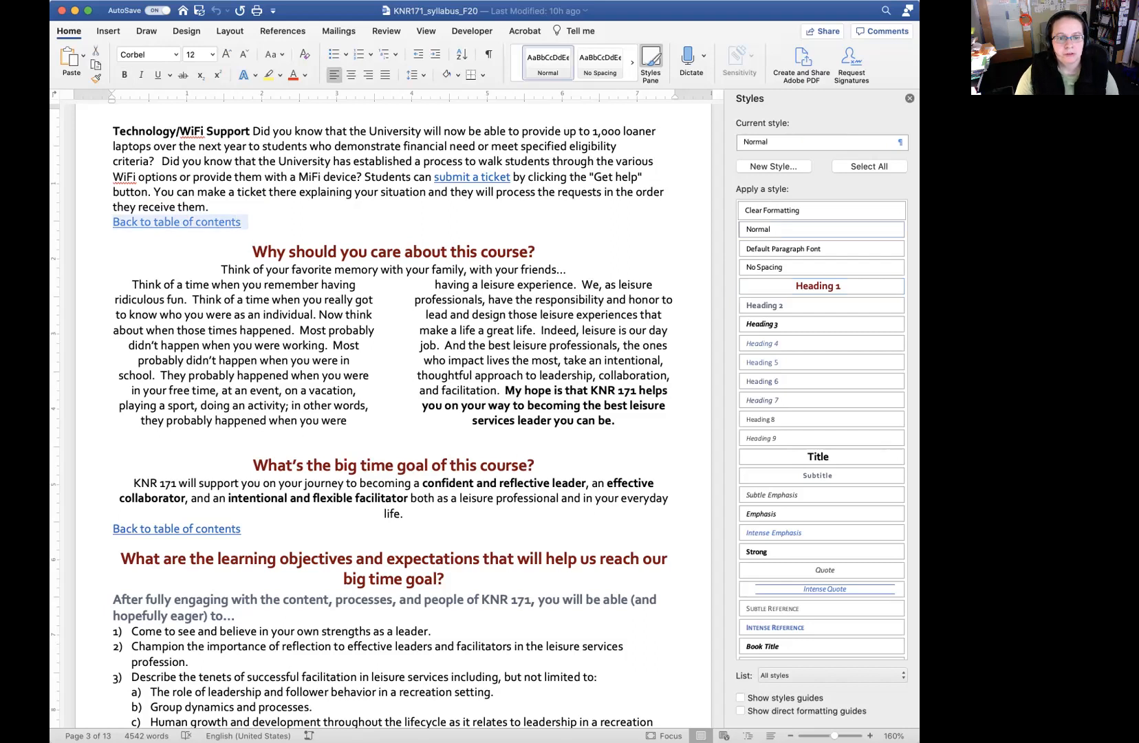
- Hyperlink the words "Think of your favorite" under "Why should you care about this course?" to the top of the document
drag(222, 270, 333, 270)
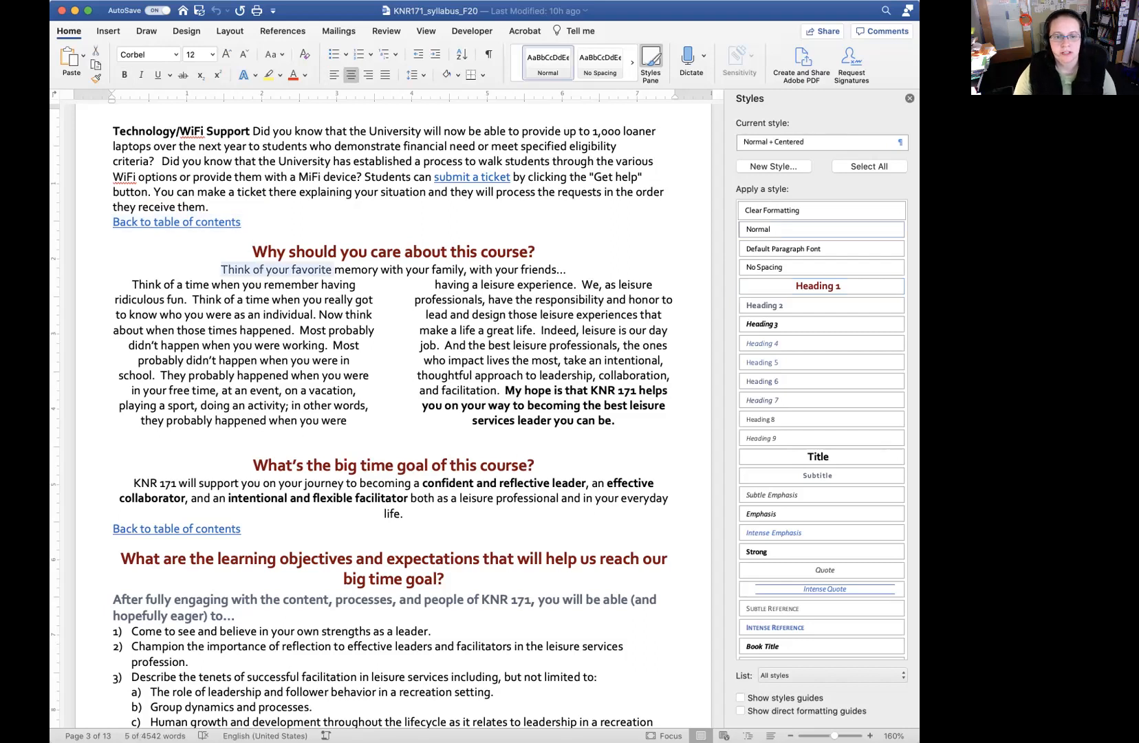
right_click(277, 269)
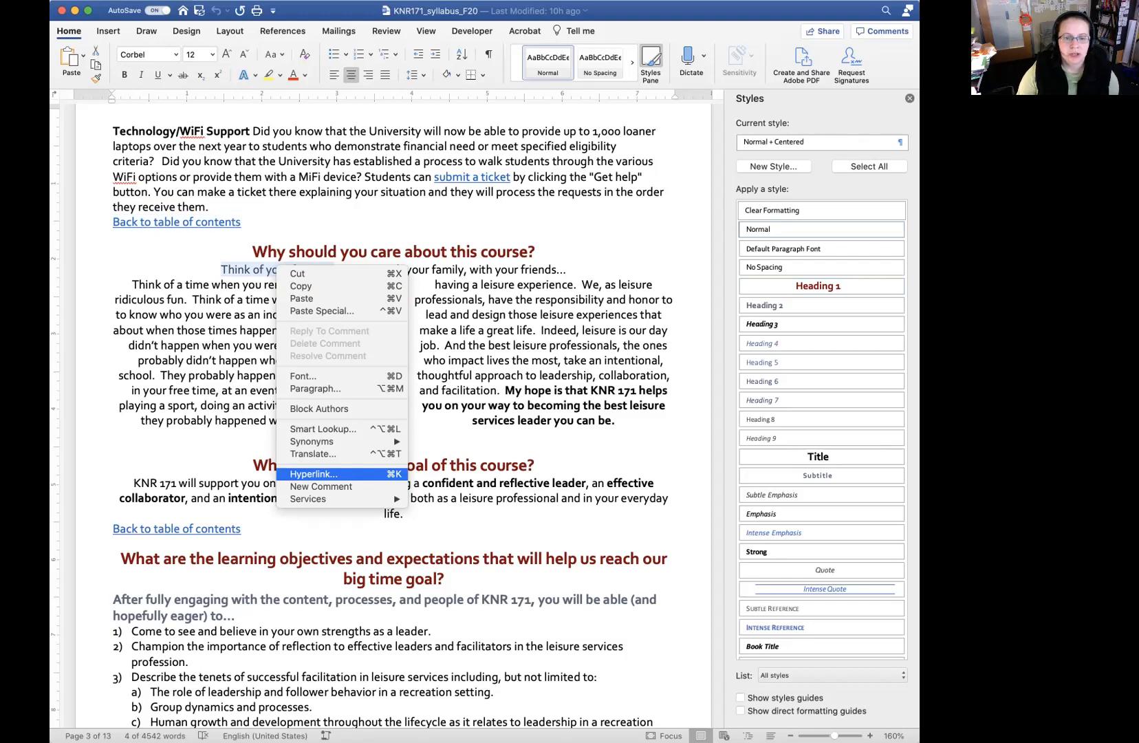
click(313, 474)
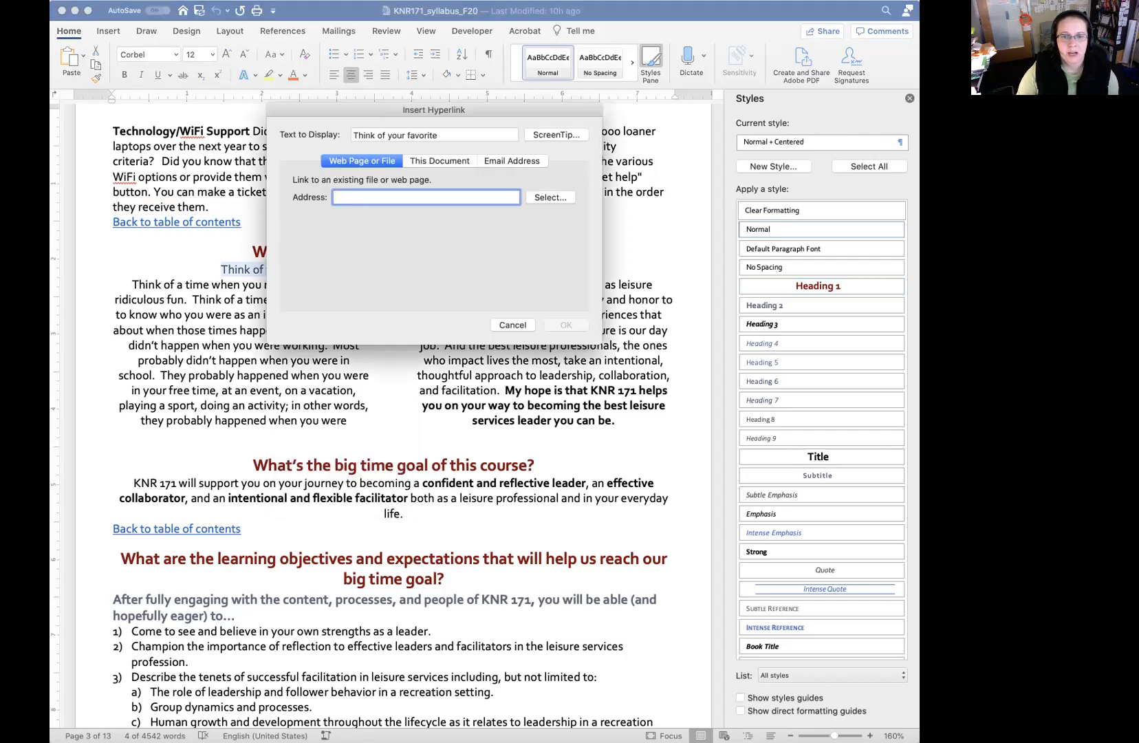
click(440, 161)
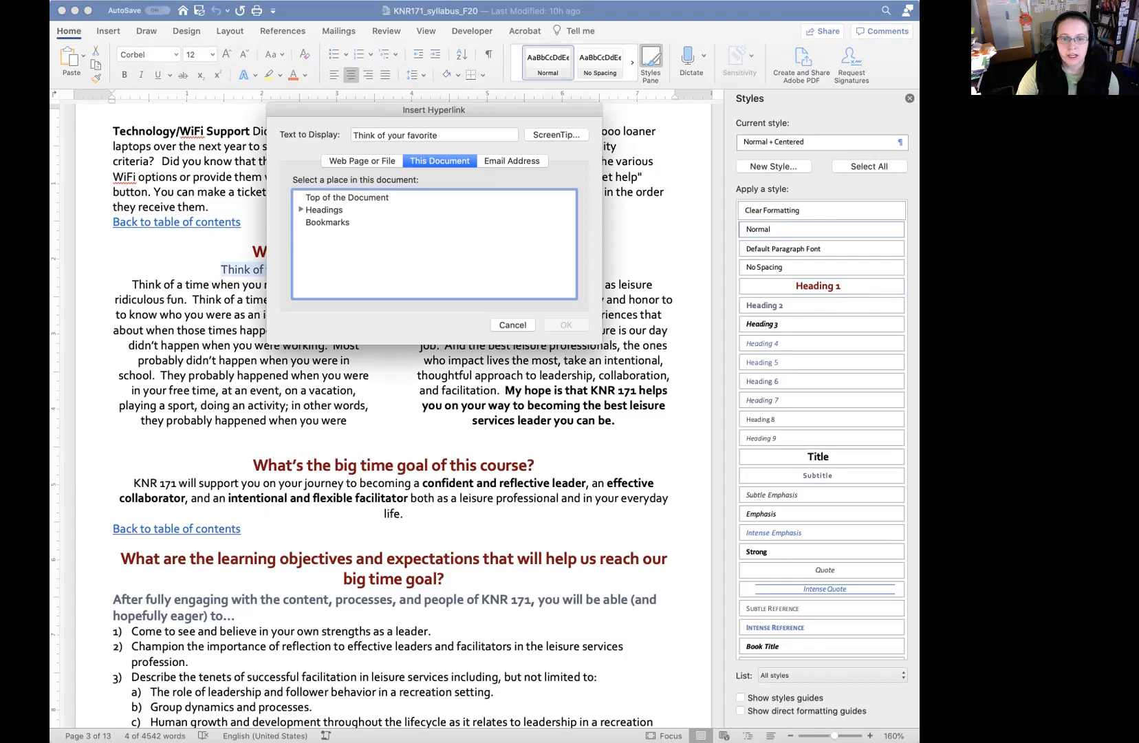
click(301, 210)
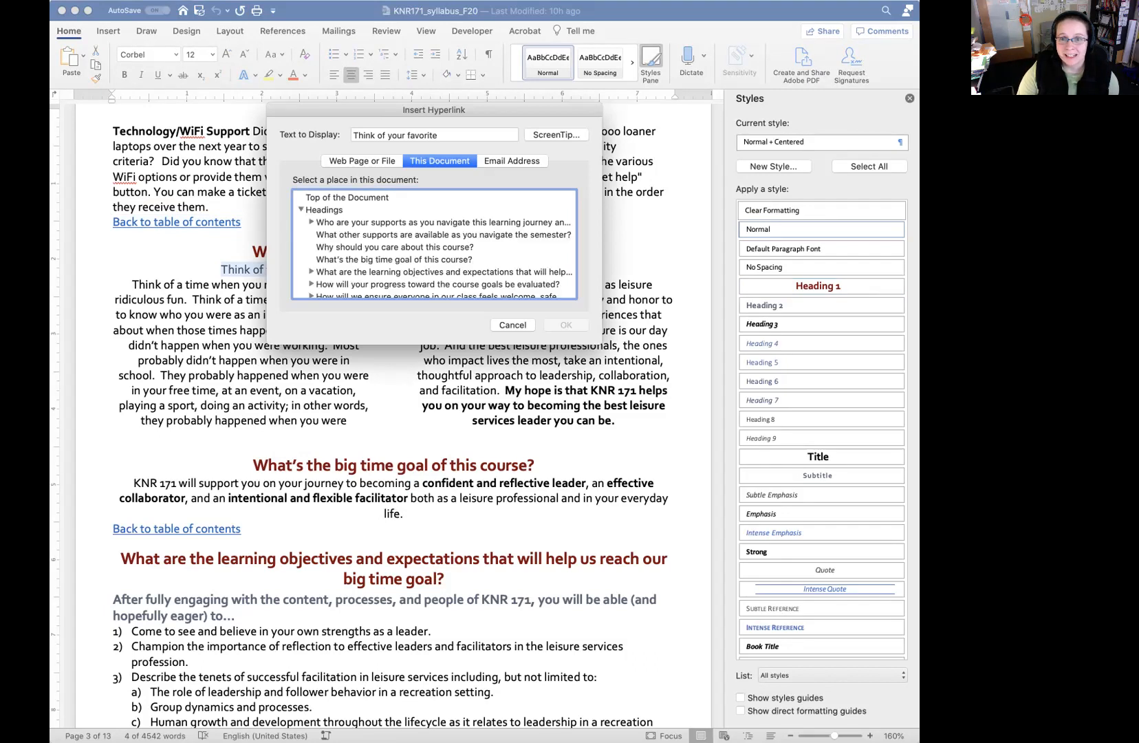
click(301, 209)
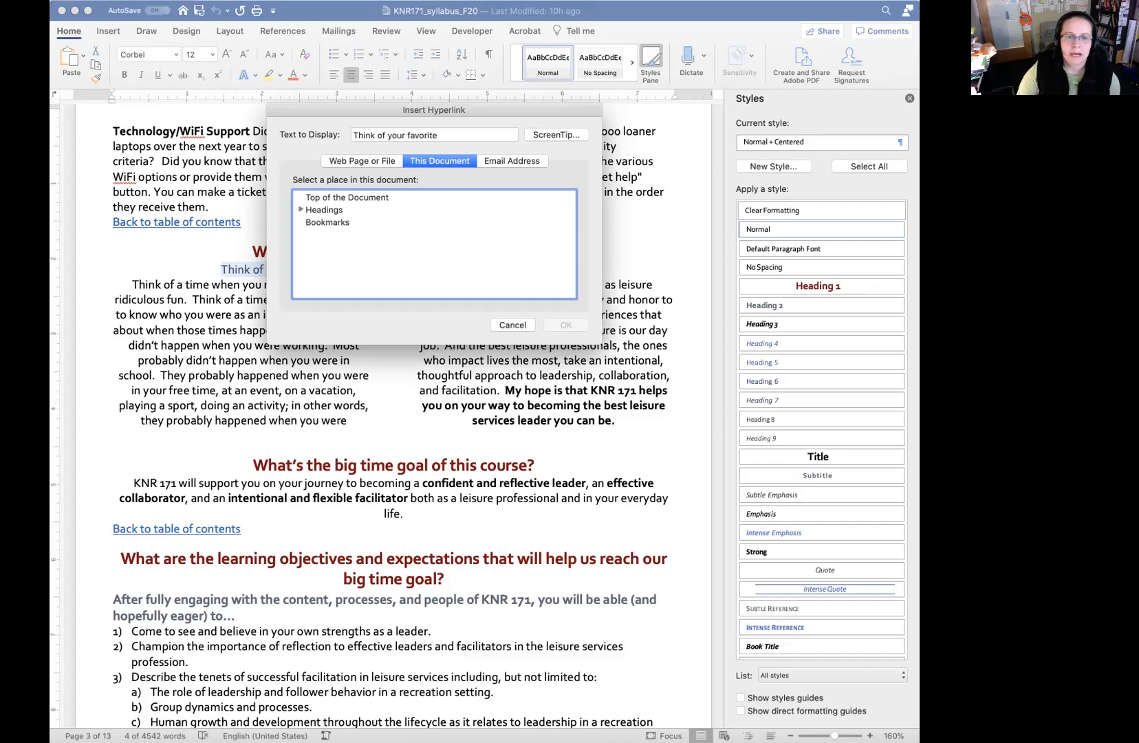
click(347, 198)
key(Return)
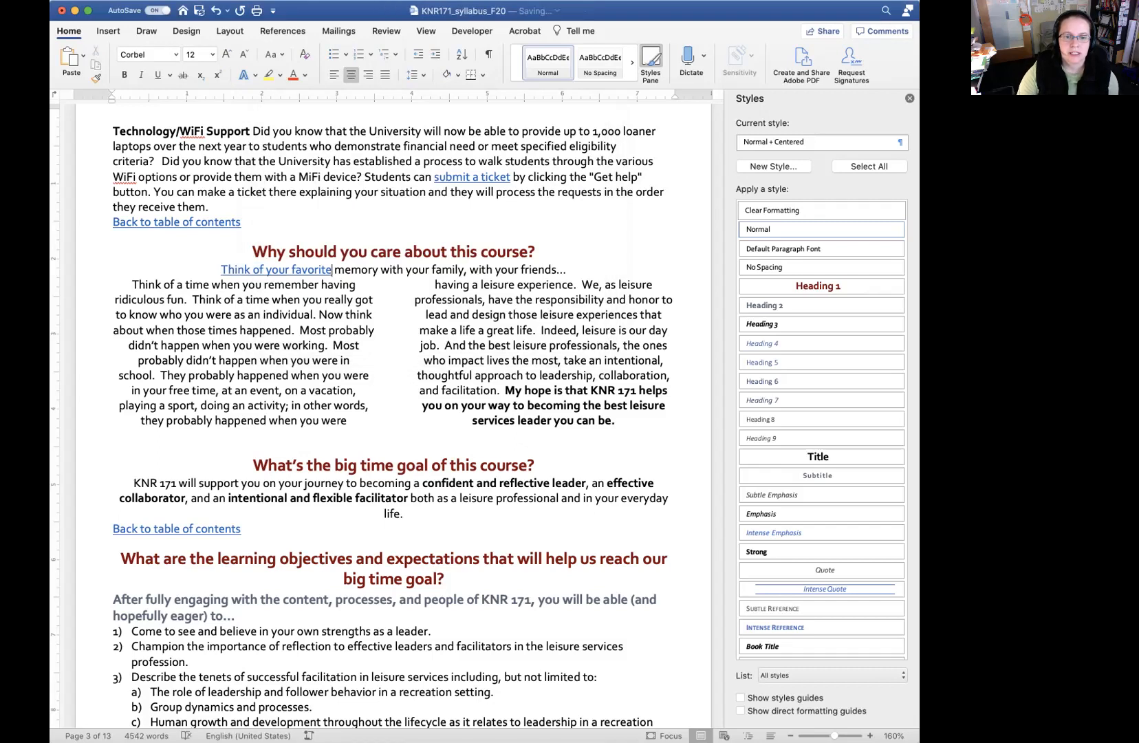
click(285, 271)
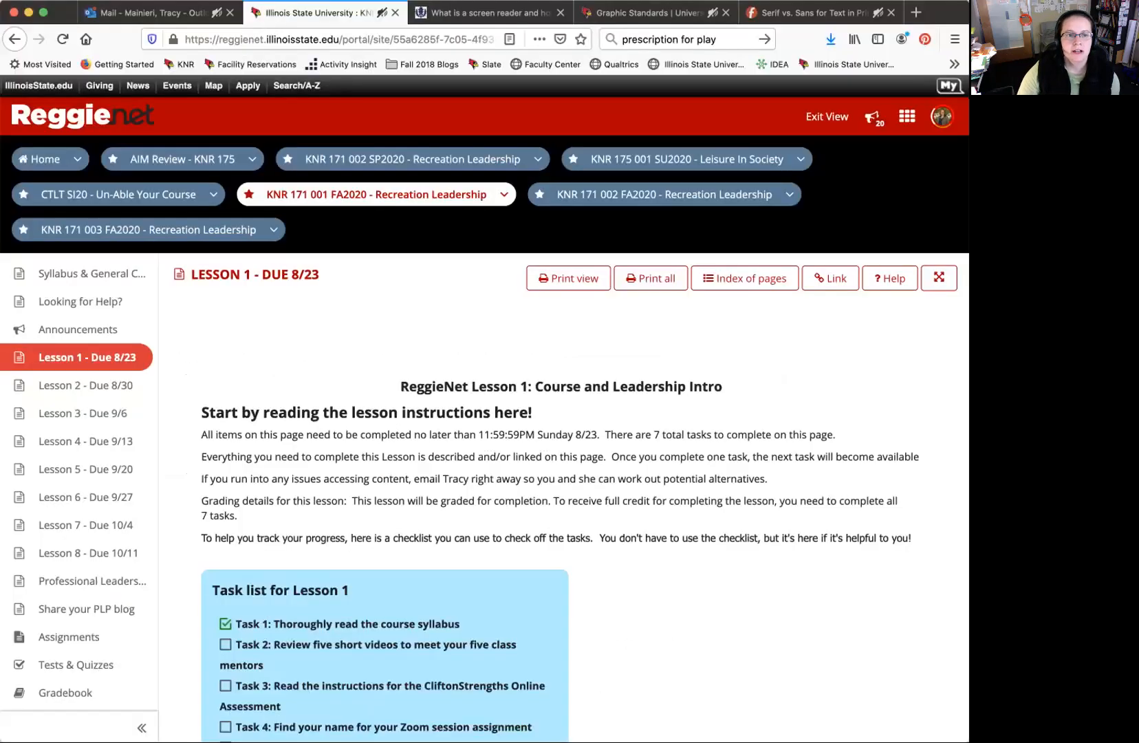
- Switch to Firefox, search for "graphic standards" from the Illinois State University homepage, and open the University Marketing and Communications result
click(650, 13)
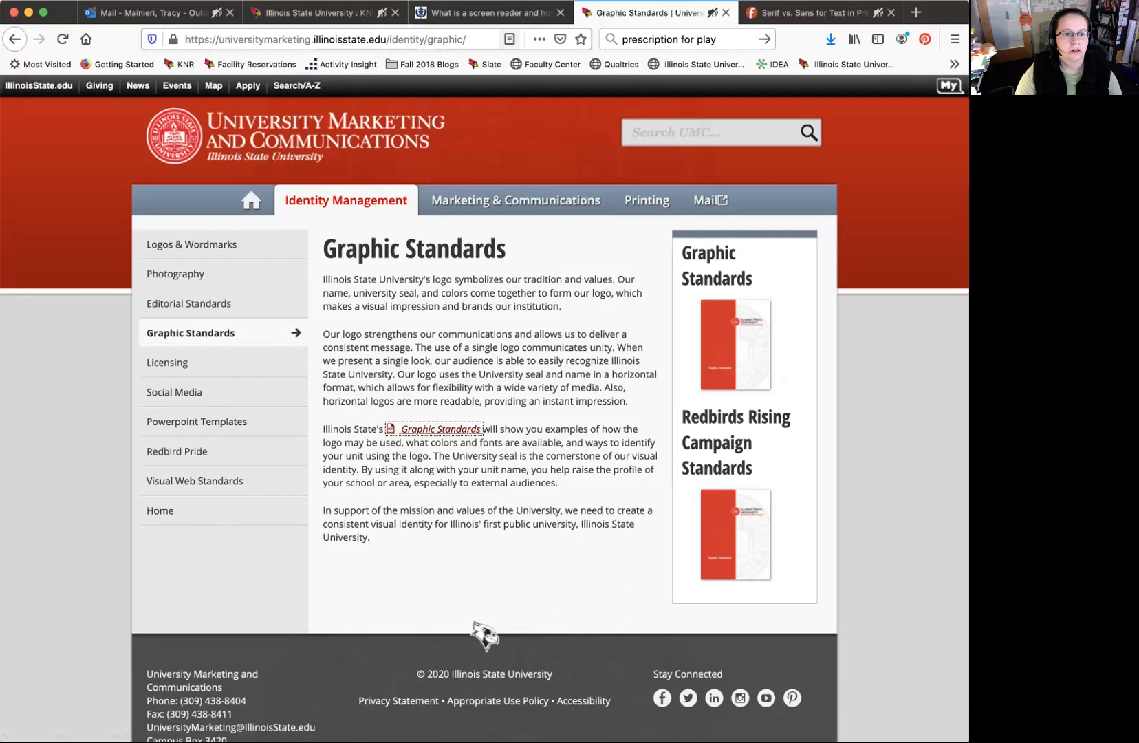
click(485, 637)
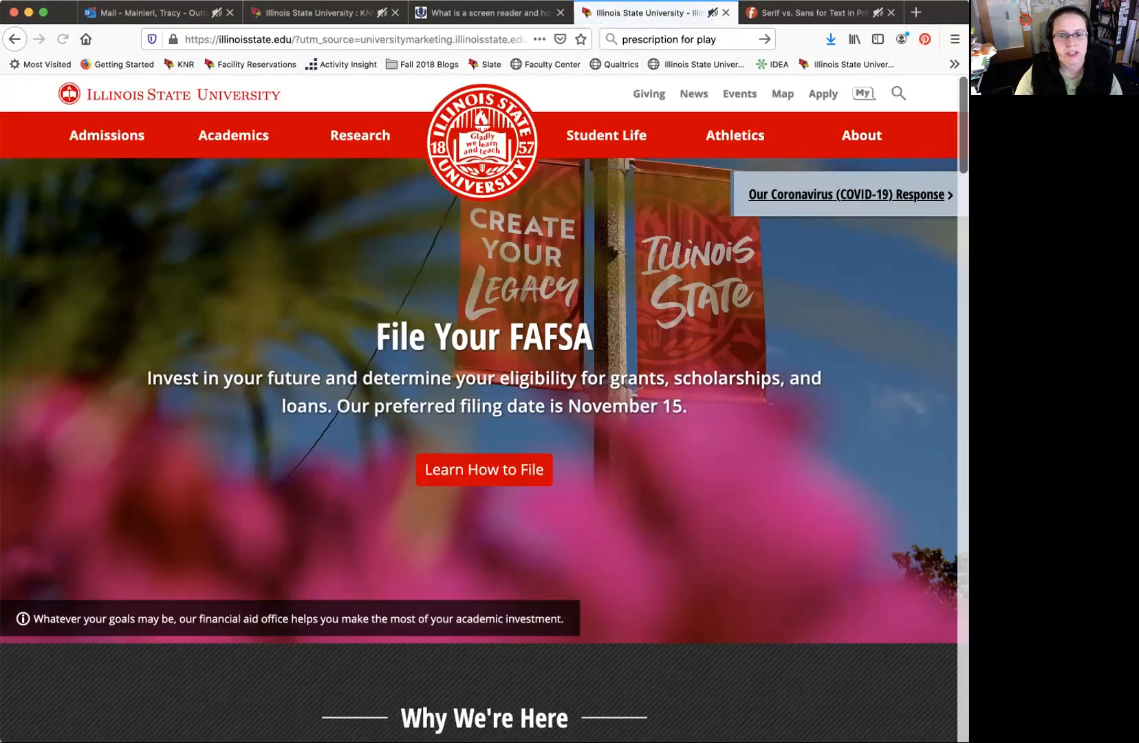
click(899, 93)
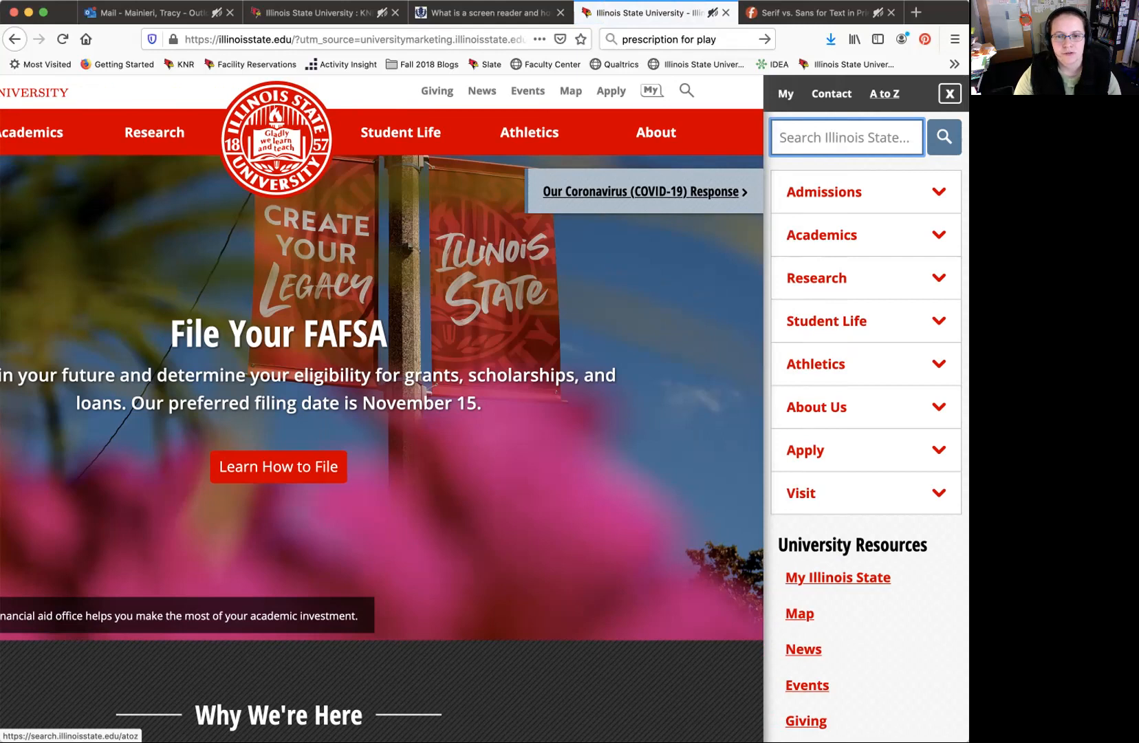
key(Return)
text(graphic)
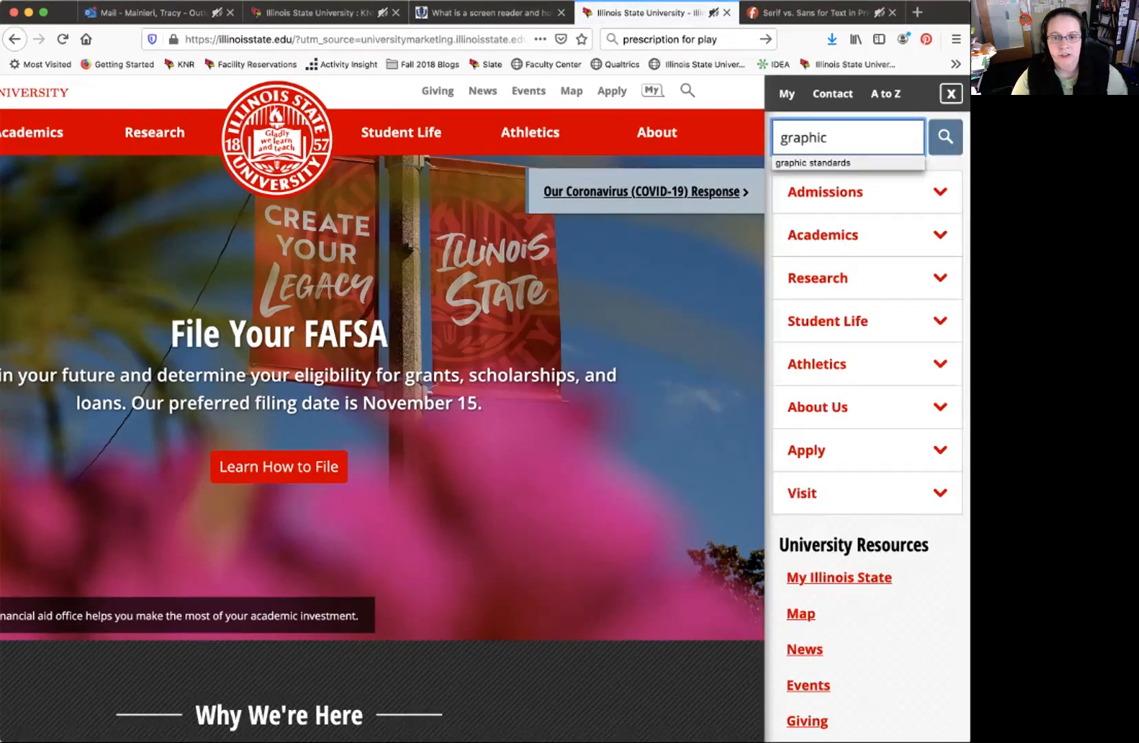
key(Down)
key(Return)
key(Return)
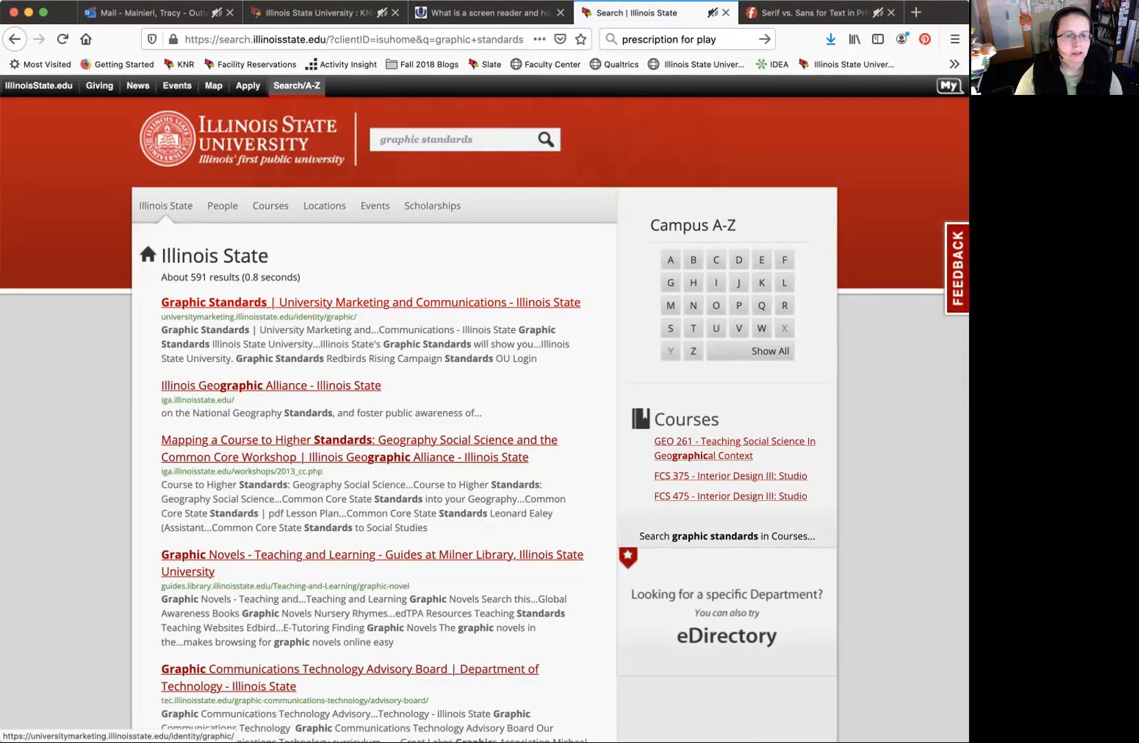
click(371, 302)
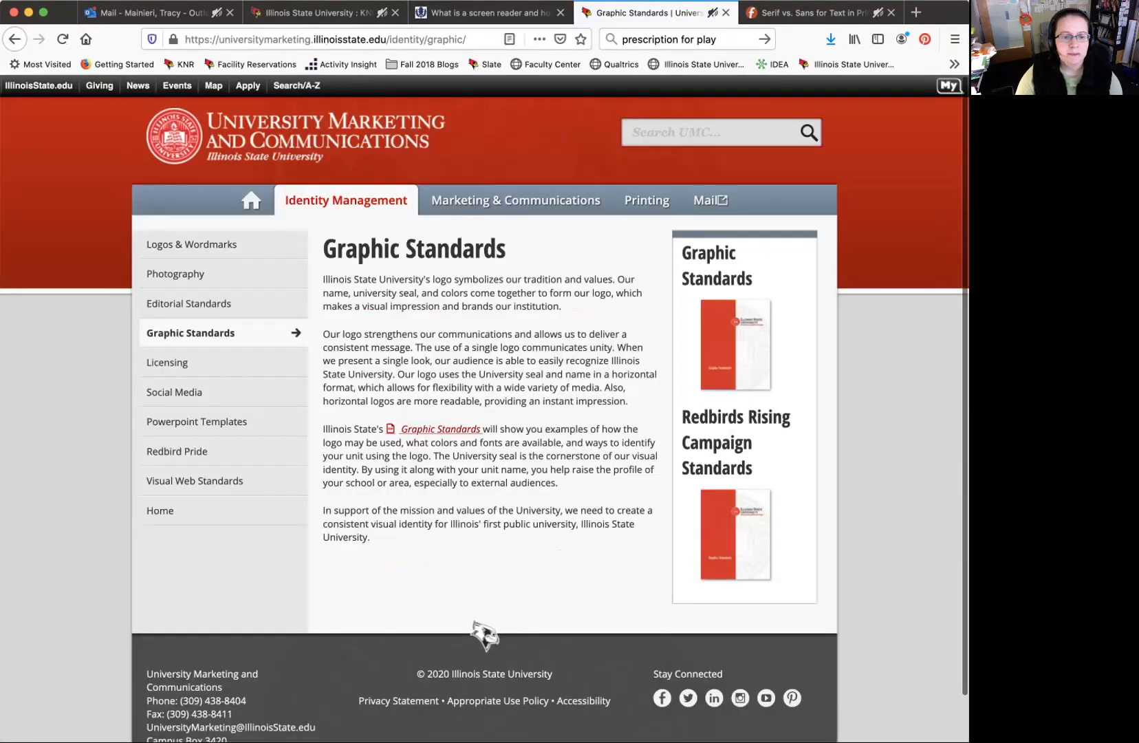
- Open the Graphic Standards PDF linked in the page text and find its page of serif and sans serif font samples
click(440, 429)
scroll(440, 429, down, 8)
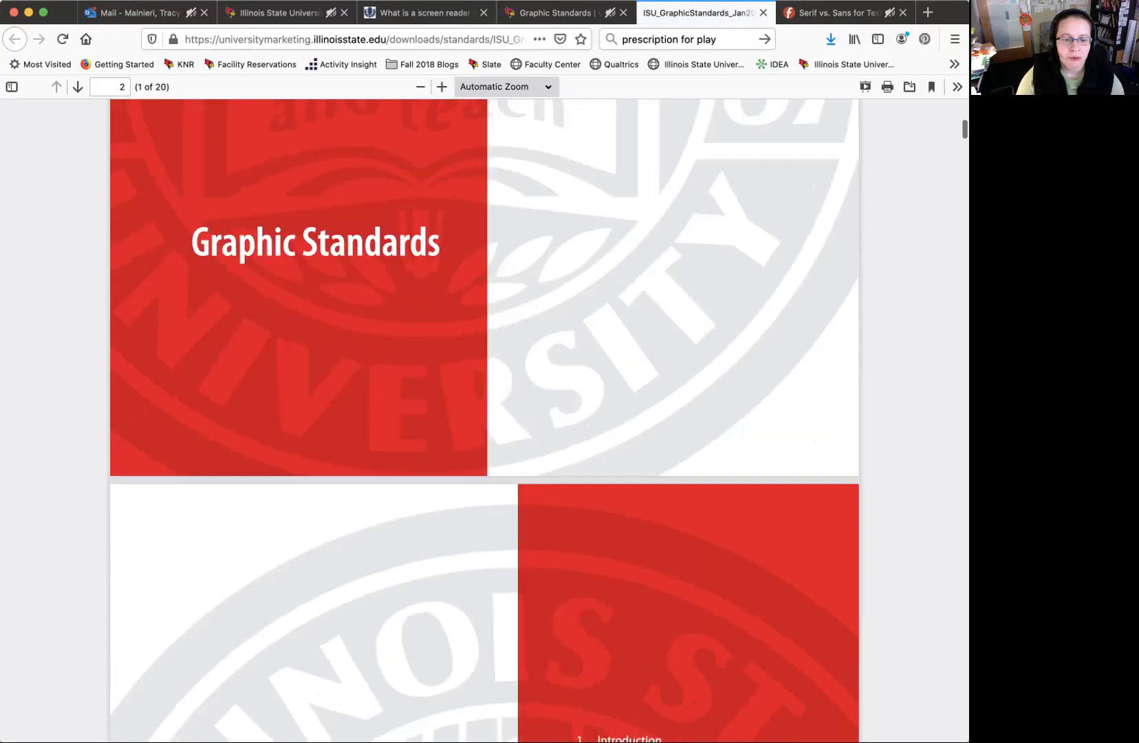
scroll(485, 420, down, 10)
scroll(485, 420, down, 15)
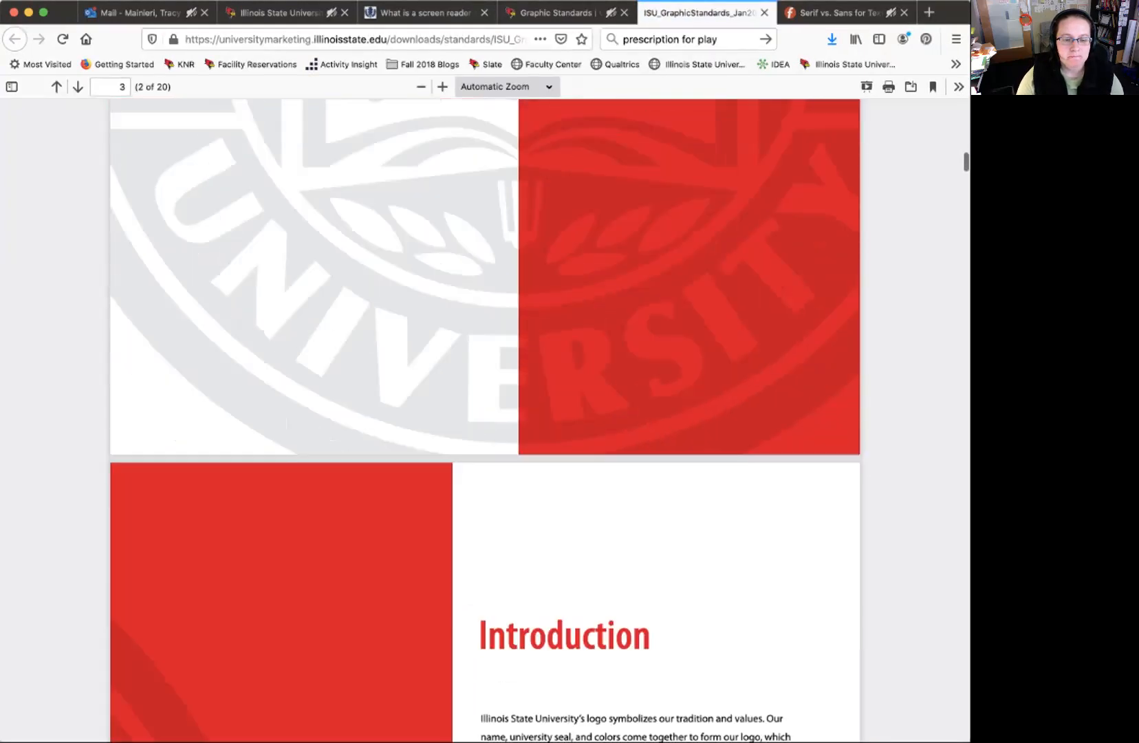
scroll(485, 419, down, 4)
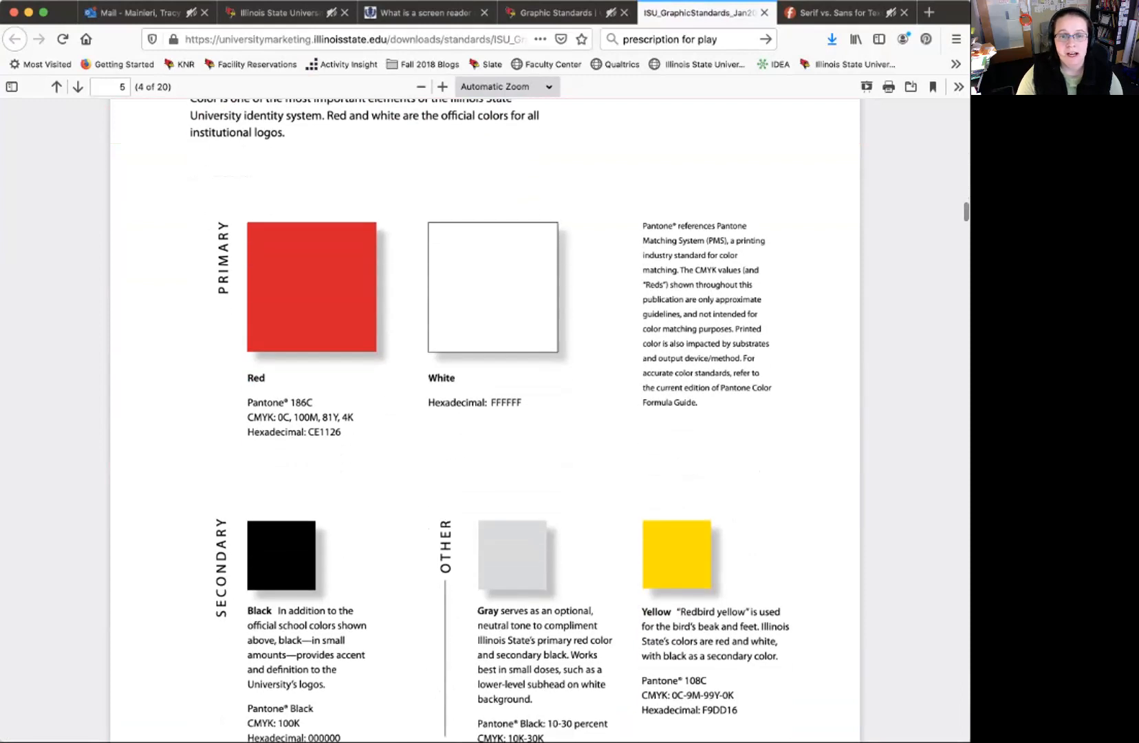
scroll(485, 420, down, 20)
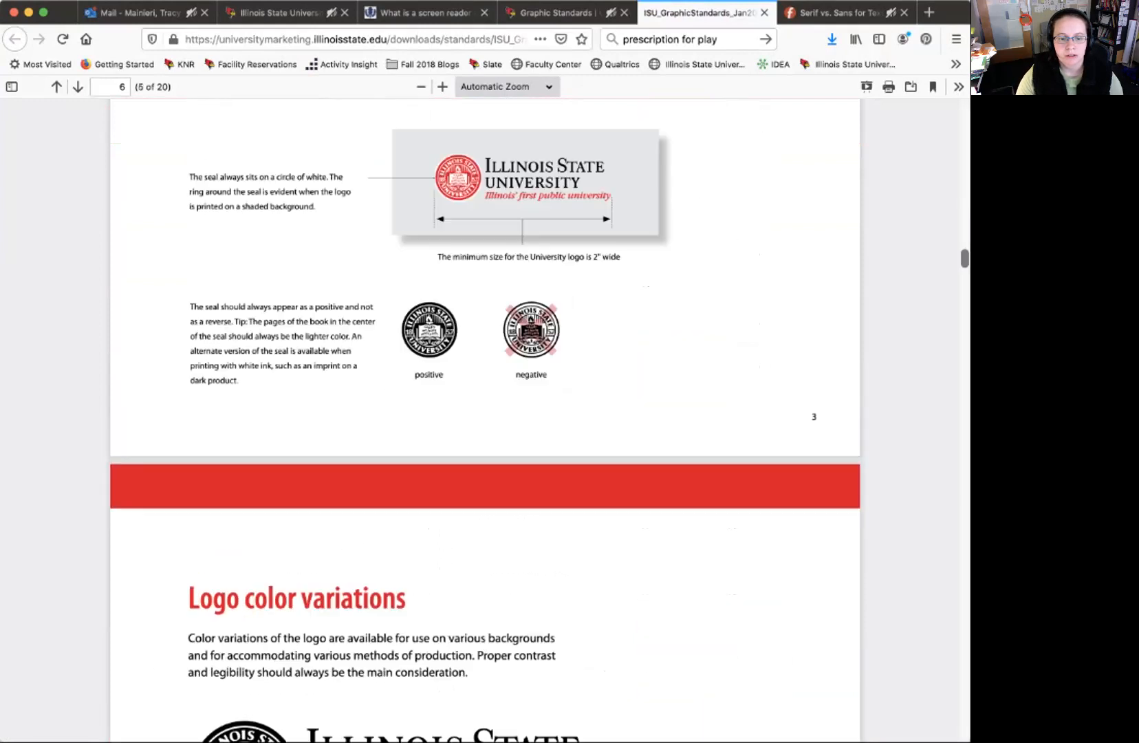
scroll(485, 420, down, 20)
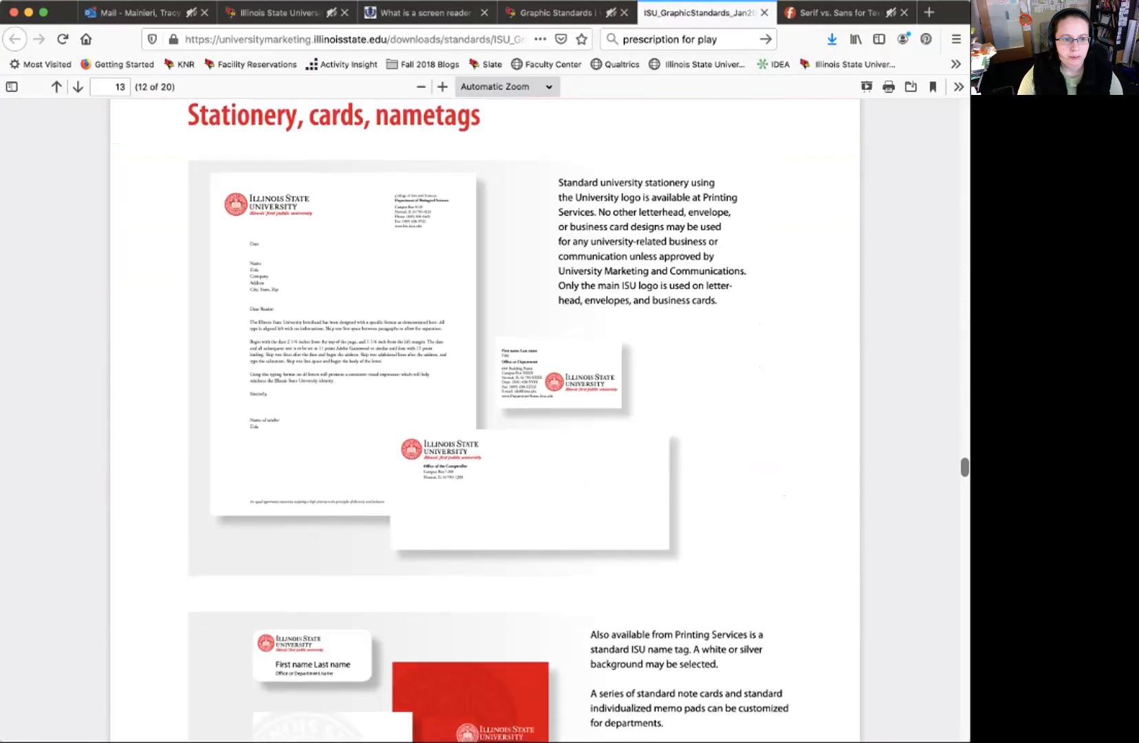
scroll(485, 419, down, 15)
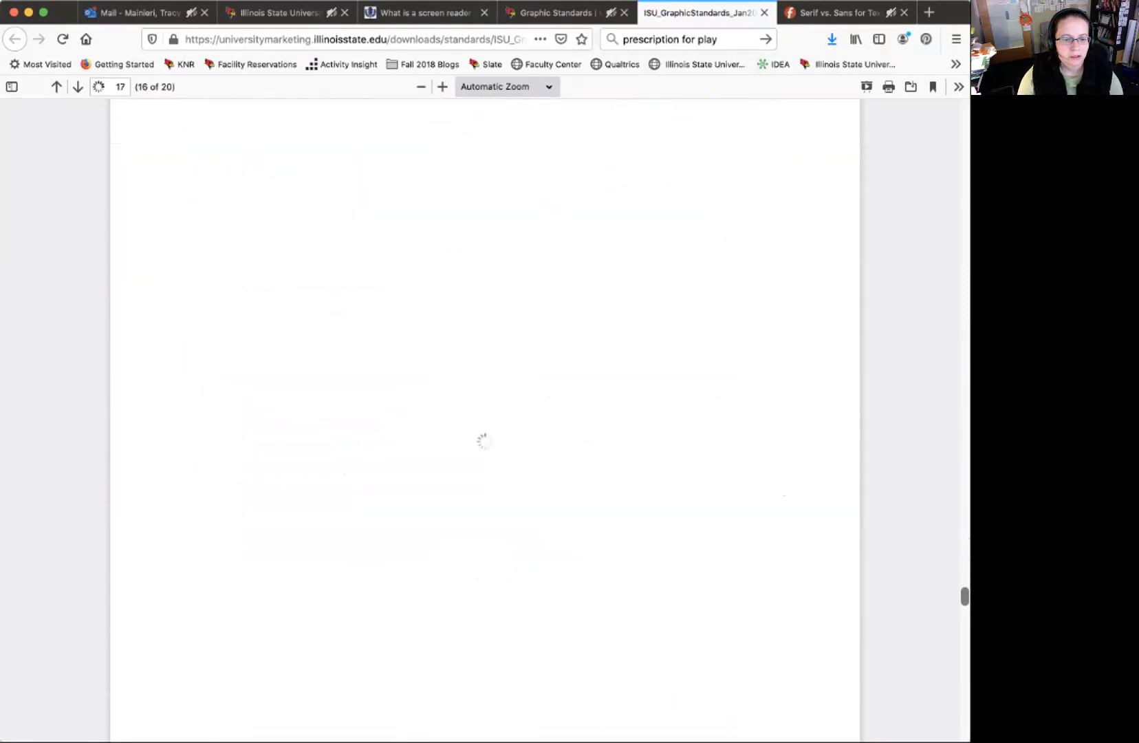
scroll(485, 420, down, 10)
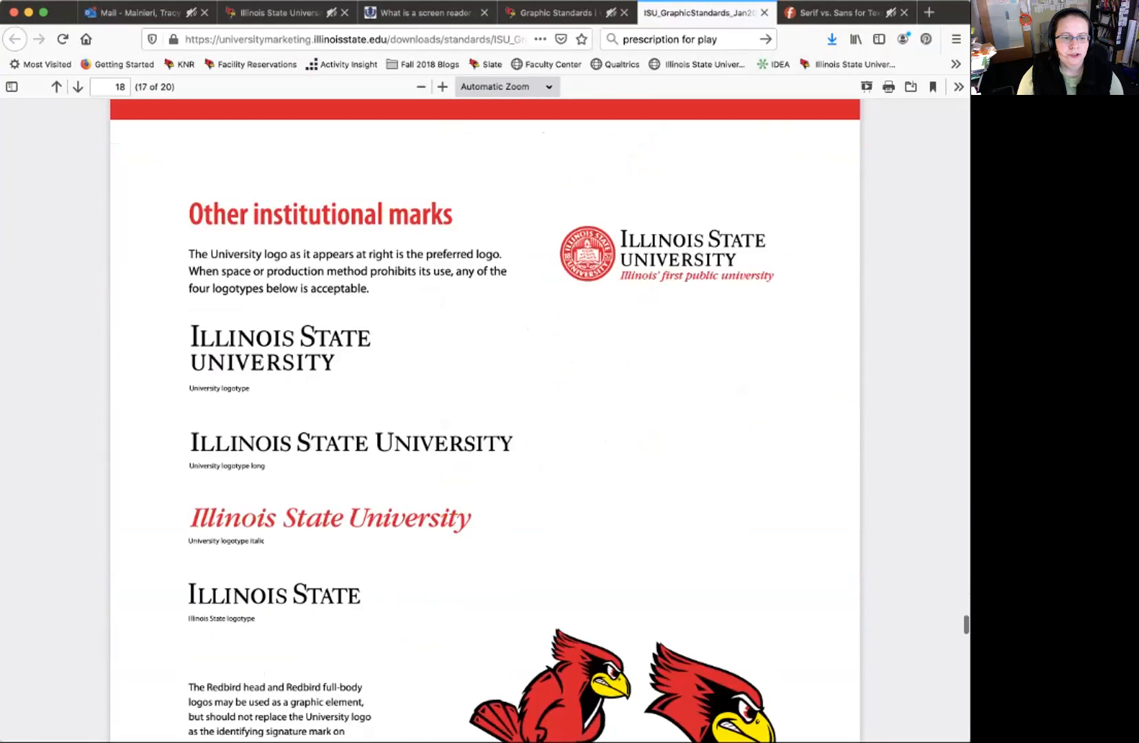
scroll(485, 420, down, 10)
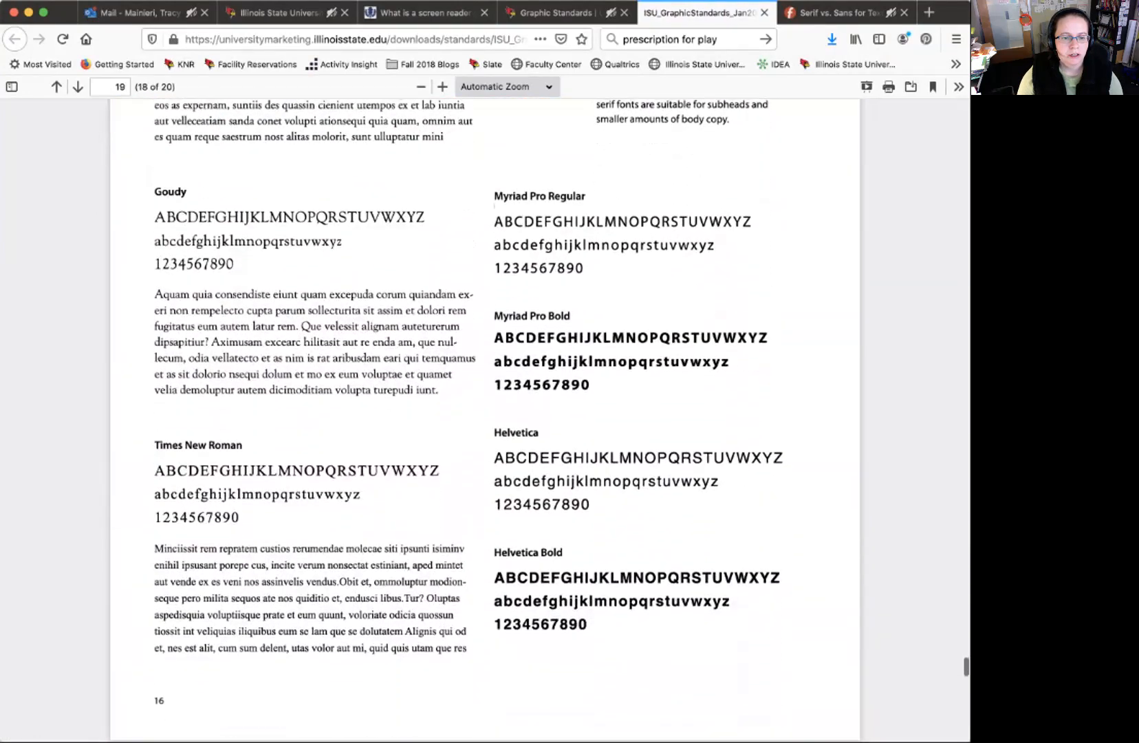
scroll(485, 420, up, 2)
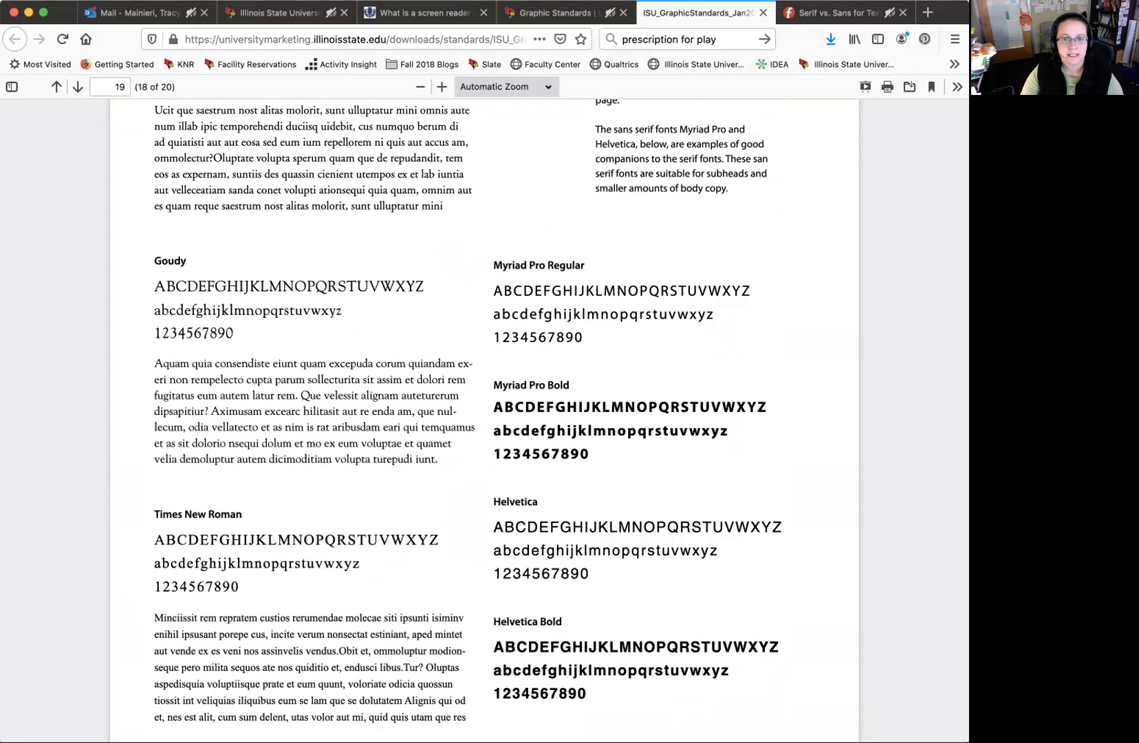
- Examine the "Serif vs. Sans for Text in Print" article, and review the Recommended fonts page of the Graphic Standards PDF
key(ctrl+Tab)
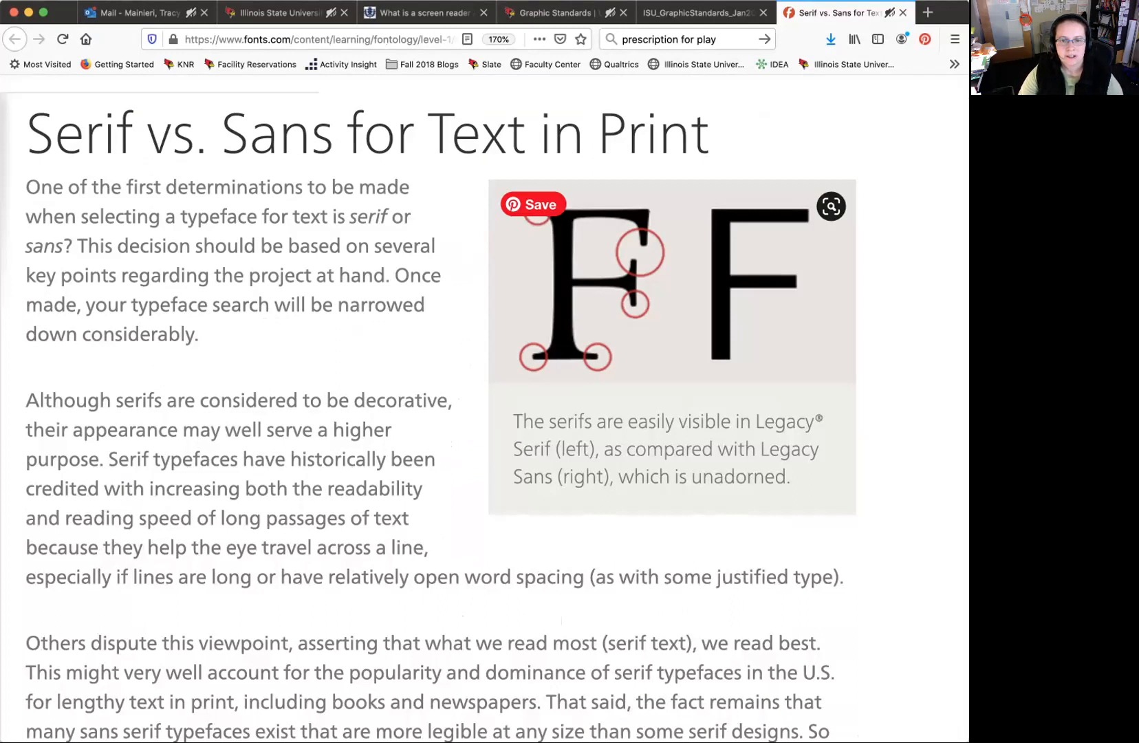
click(695, 12)
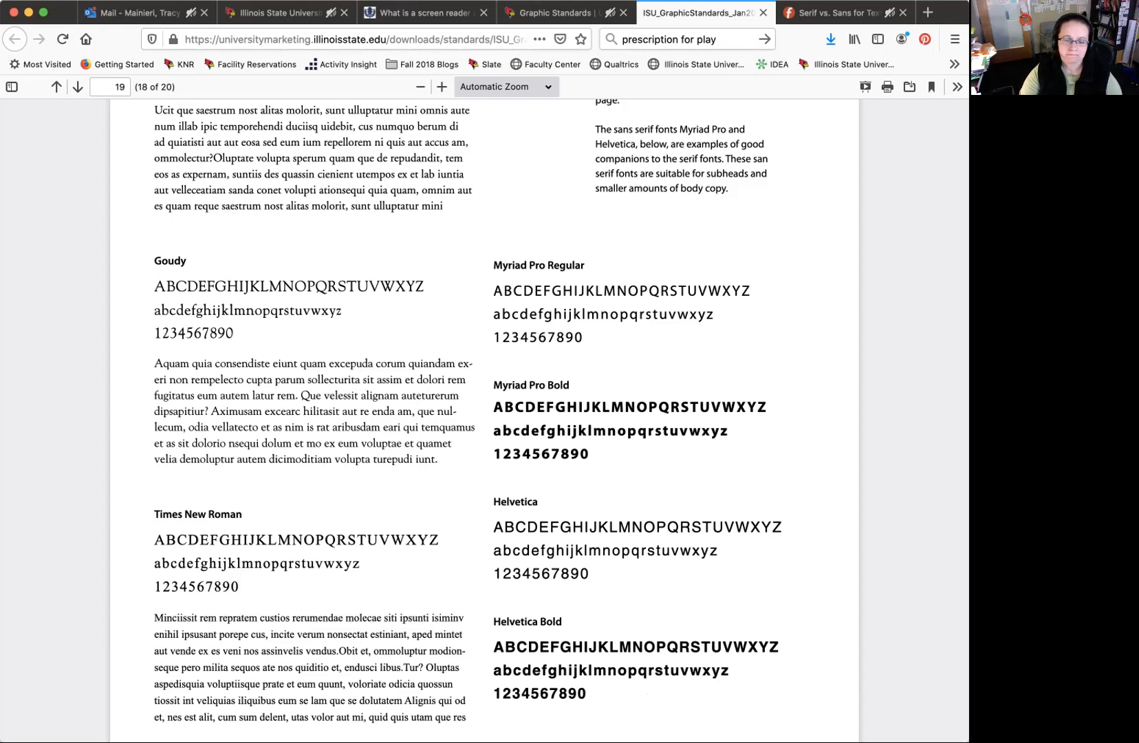
scroll(481, 413, up, 2)
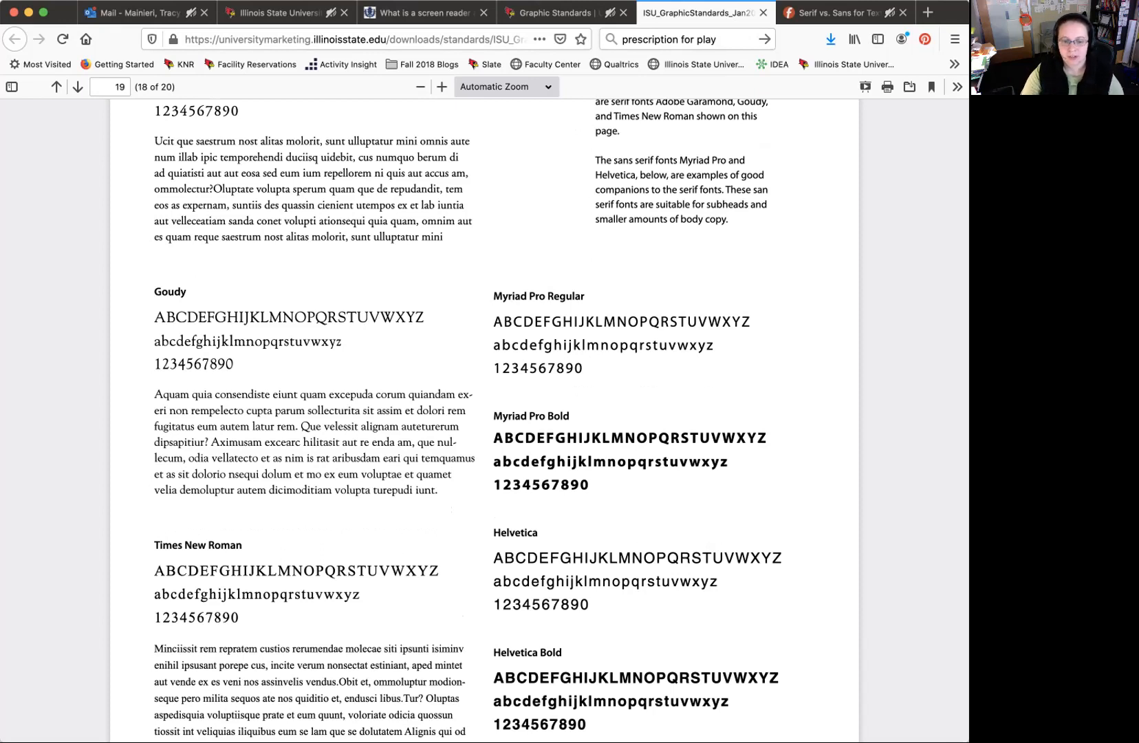
scroll(485, 420, down, 2)
scroll(484, 420, up, 10)
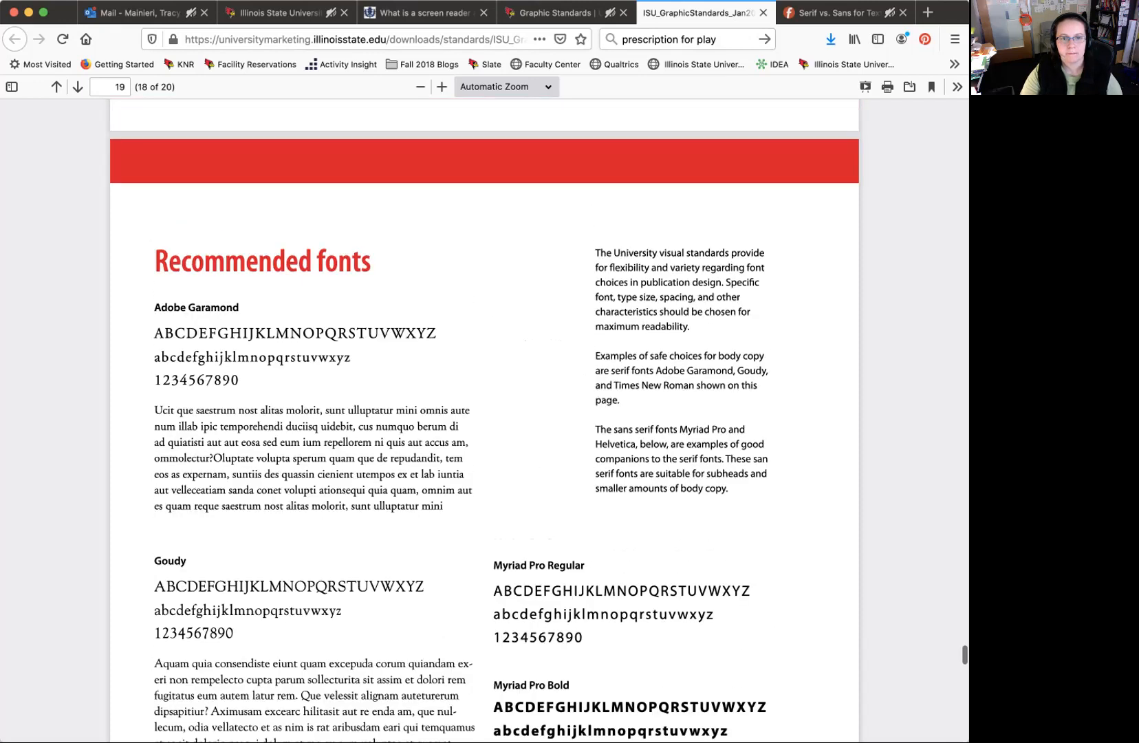
scroll(485, 420, up, 3)
scroll(484, 419, down, 5)
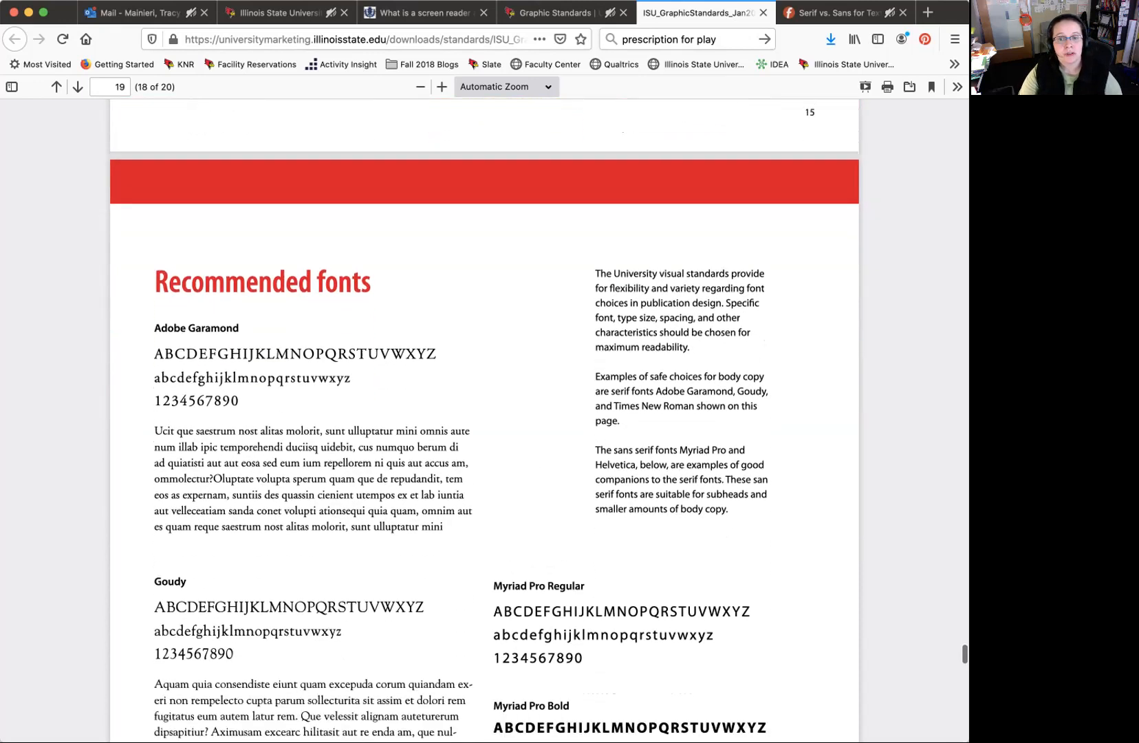
scroll(484, 420, down, 1)
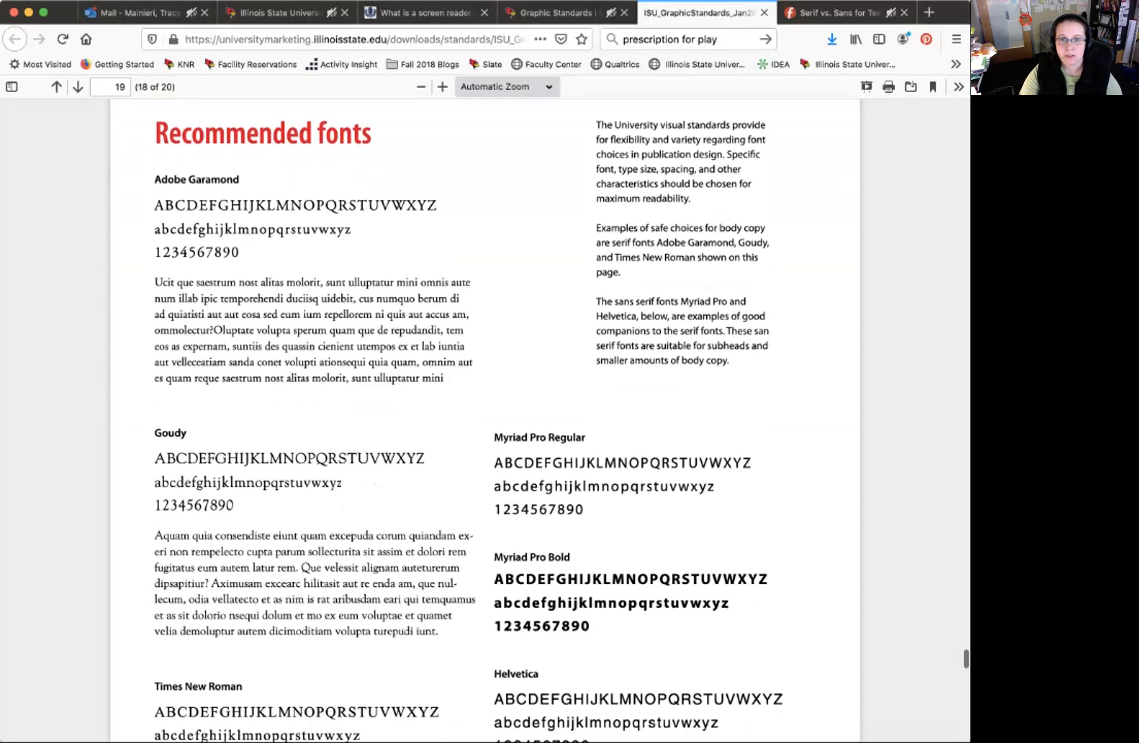